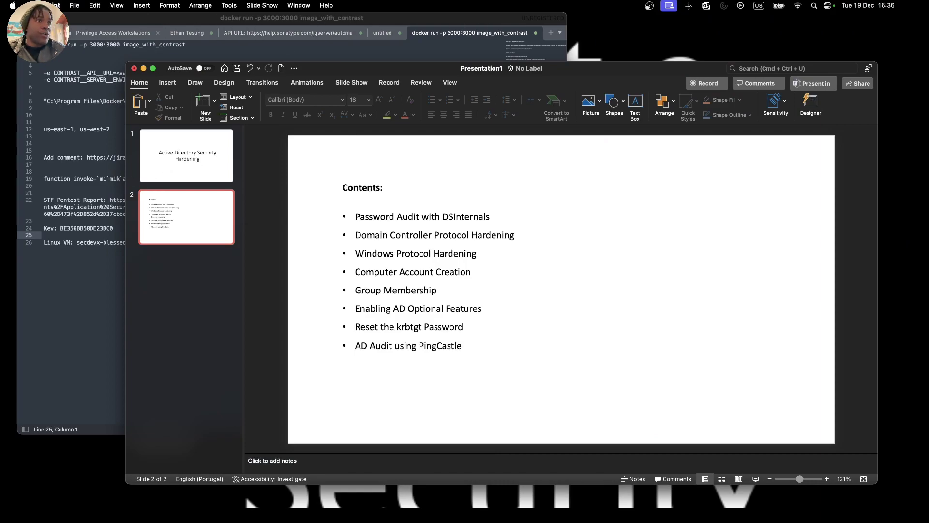
- Hide the code editor to reveal the DC01 PowerShell console showing gpupdate /force completed
key(super+alt+h)
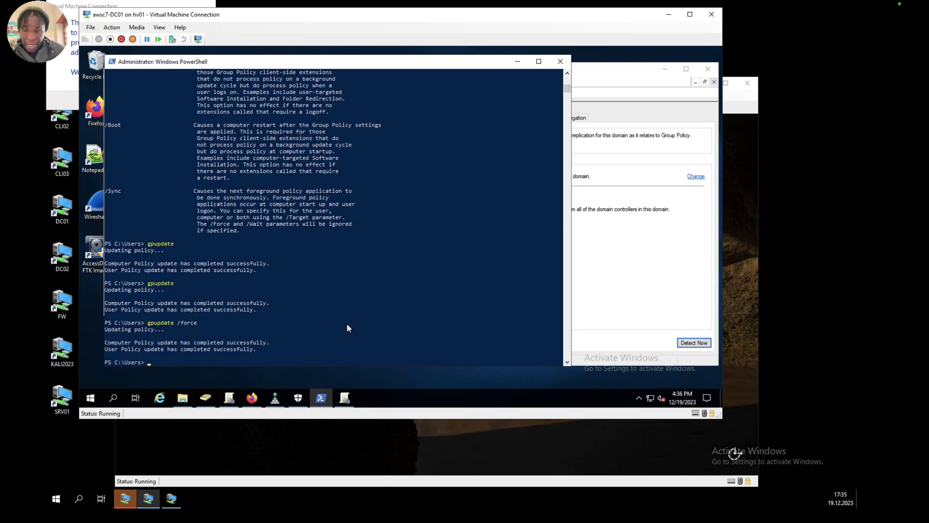
- Clear the console with cls, launch ADUC via dsa.msc, and widen its window
click(346, 304)
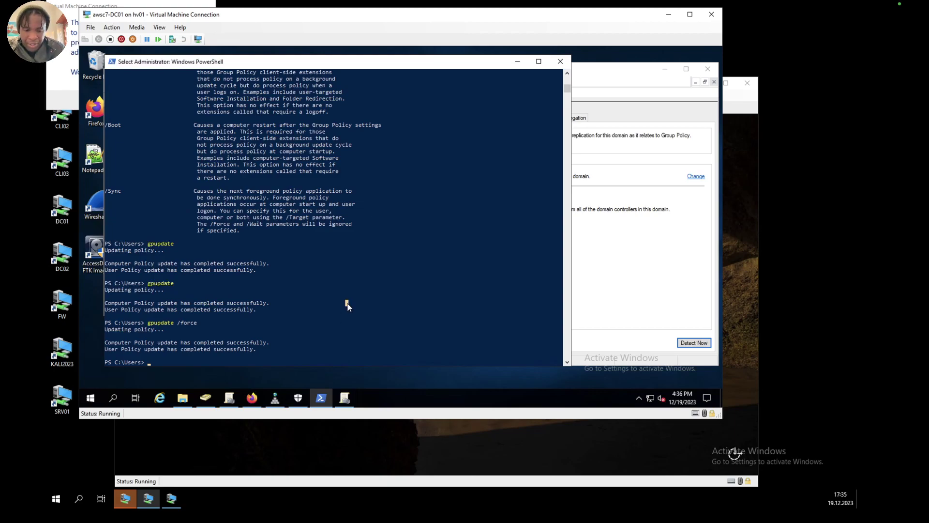
text(cls)
key(Return)
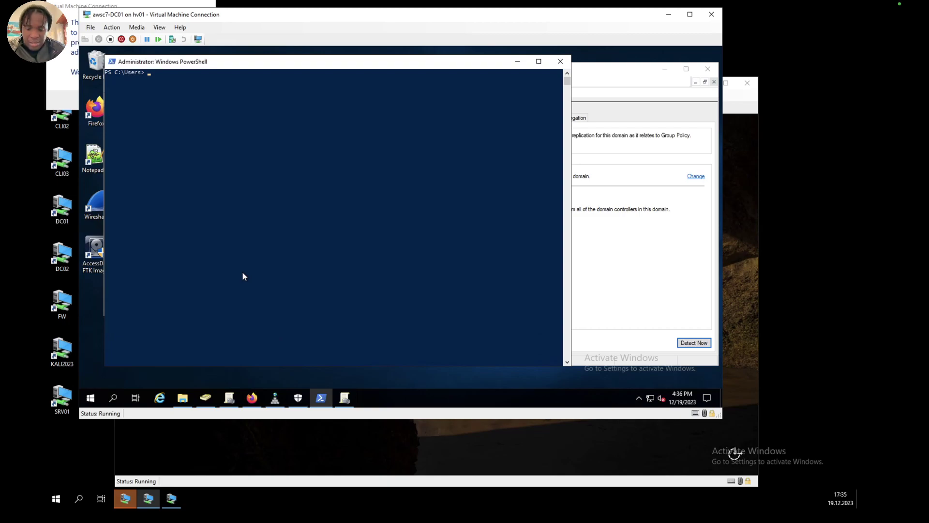
text(ds)
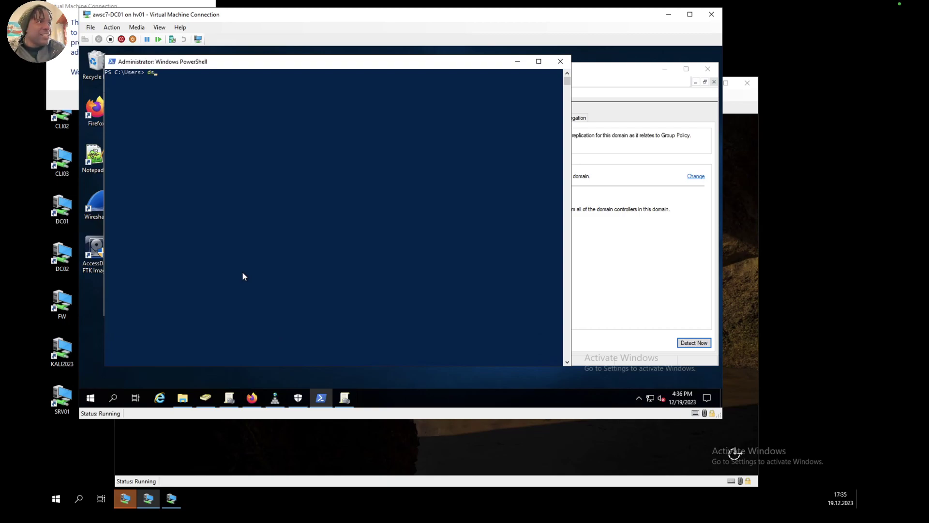
text(a.msc)
key(Return)
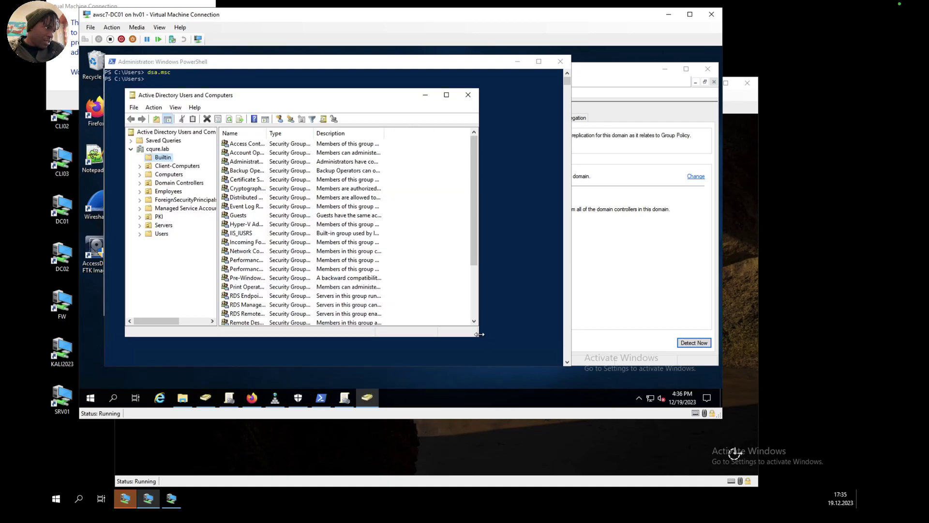
drag(484, 334, 494, 342)
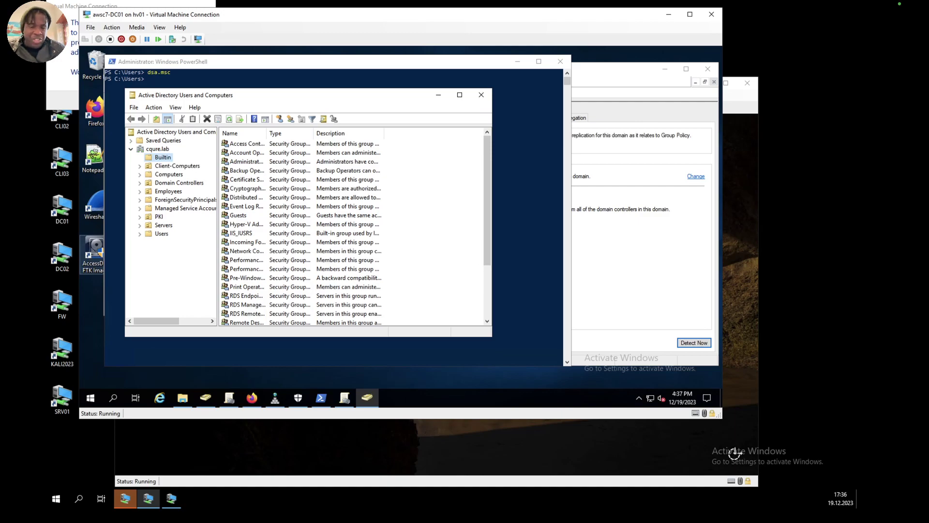
- Open the cqure.lab domain Properties, check the Managed By page, and cancel
right_click(159, 150)
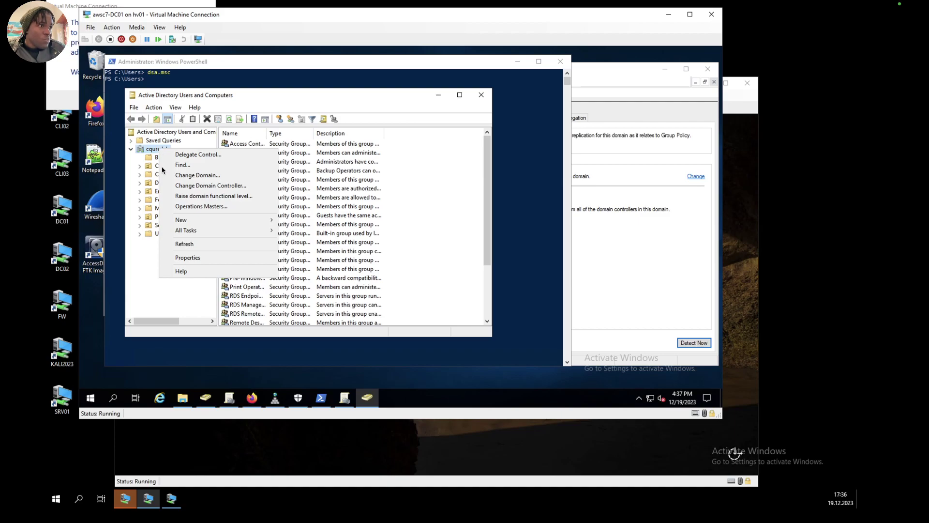
click(192, 256)
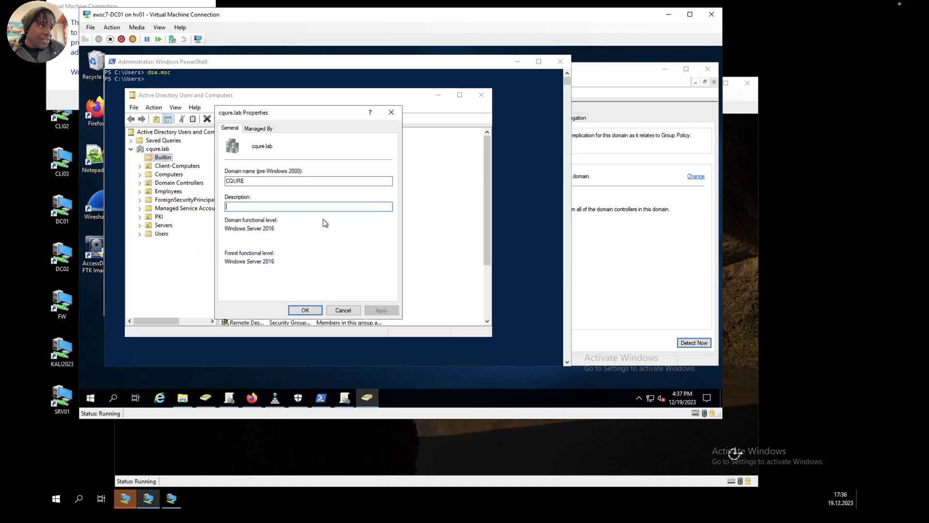
click(257, 128)
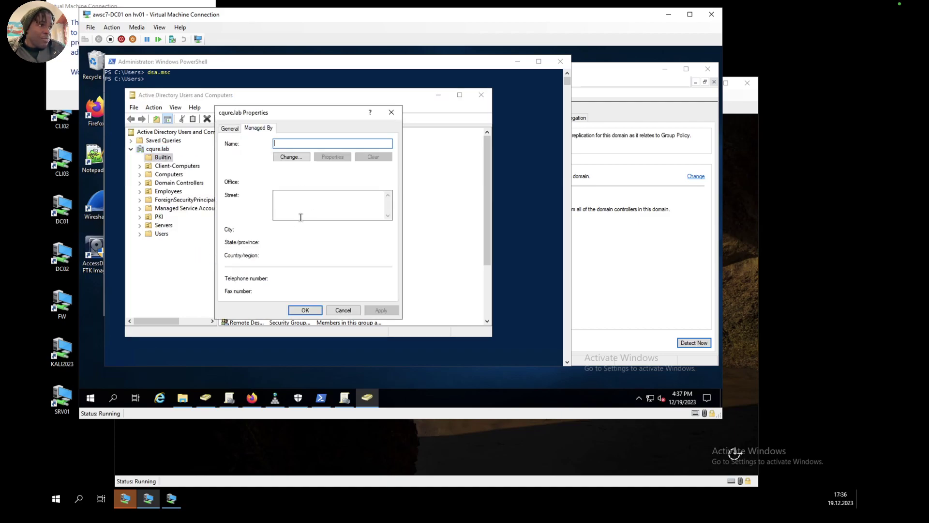
click(230, 129)
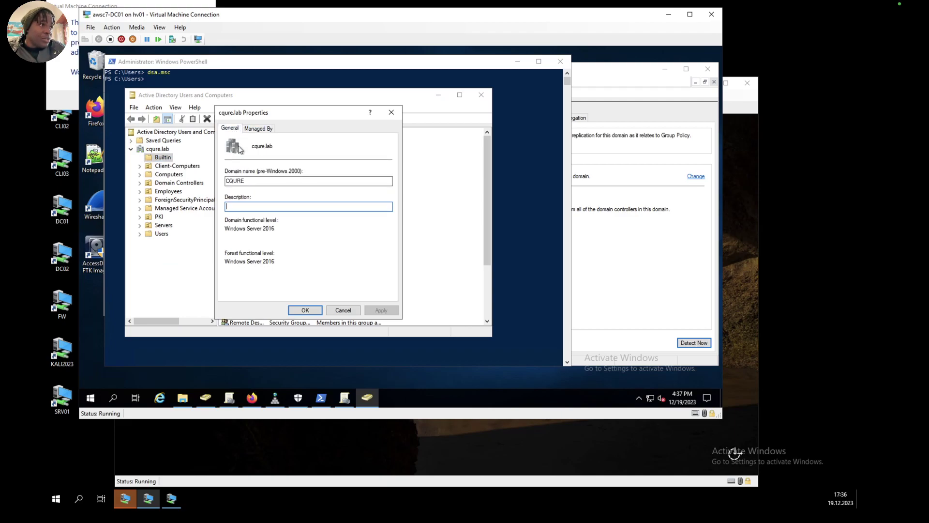
click(338, 311)
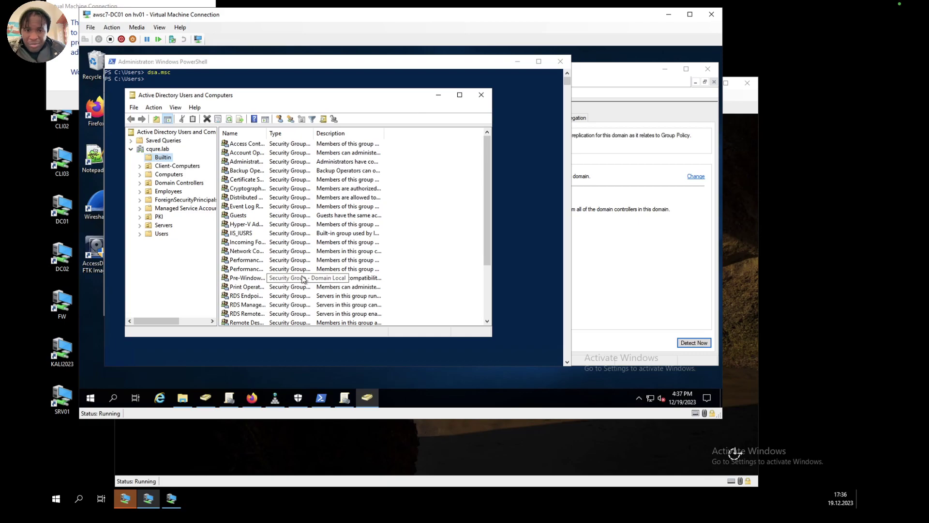
- Reopen cqure.lab Properties and show the Object tab with canonical name and dates
click(156, 149)
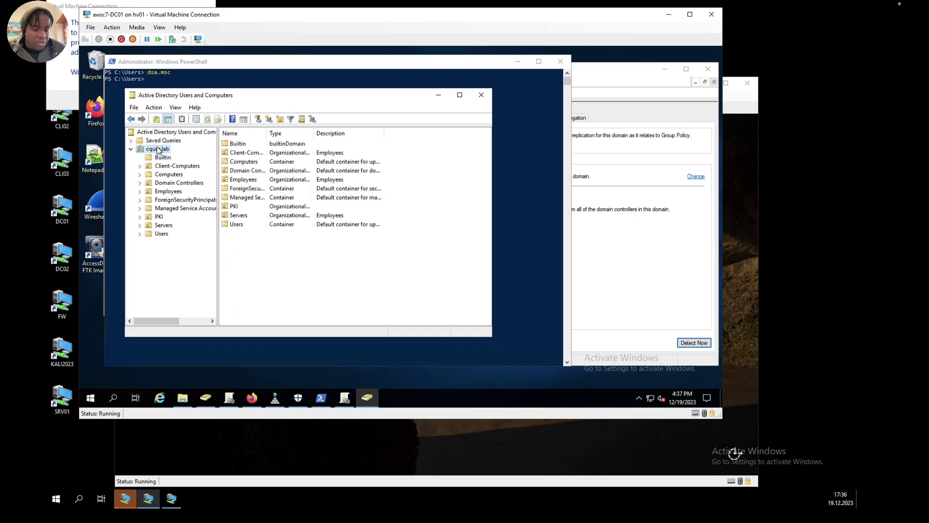
right_click(157, 149)
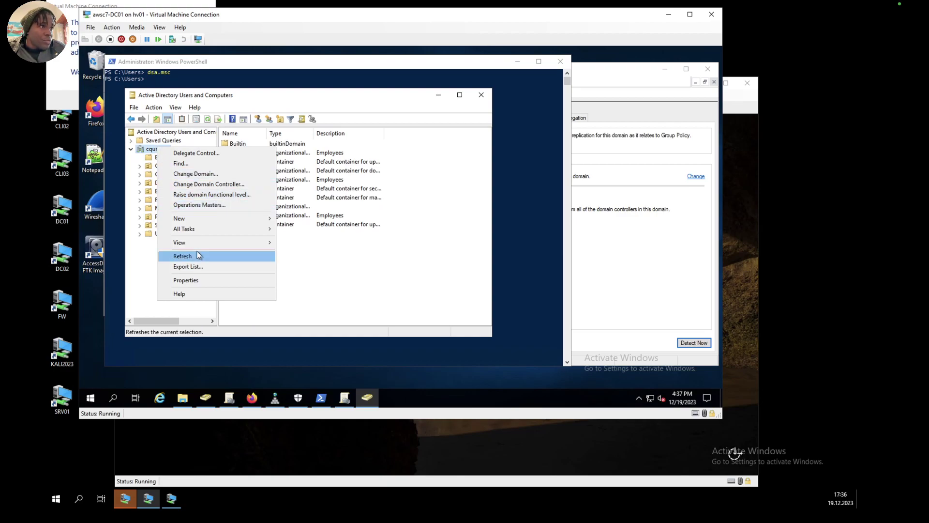
click(194, 279)
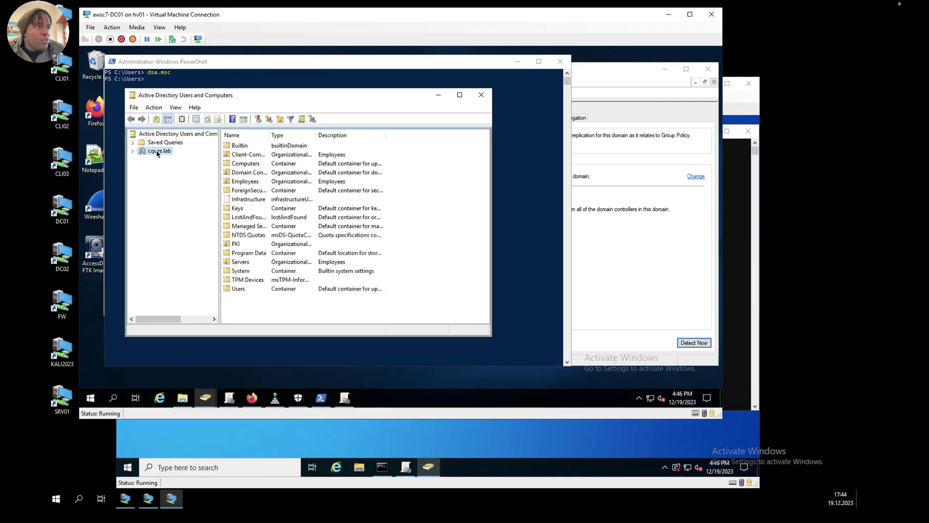
right_click(157, 153)
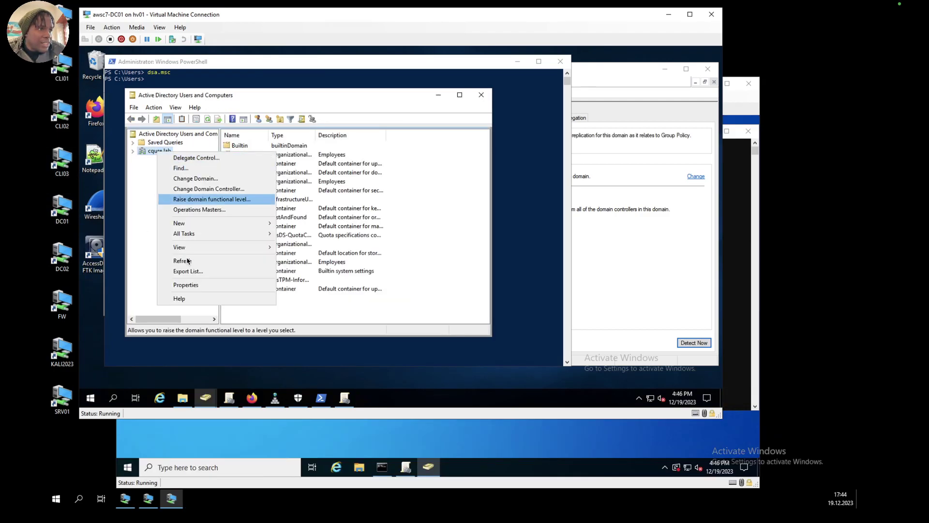
click(186, 285)
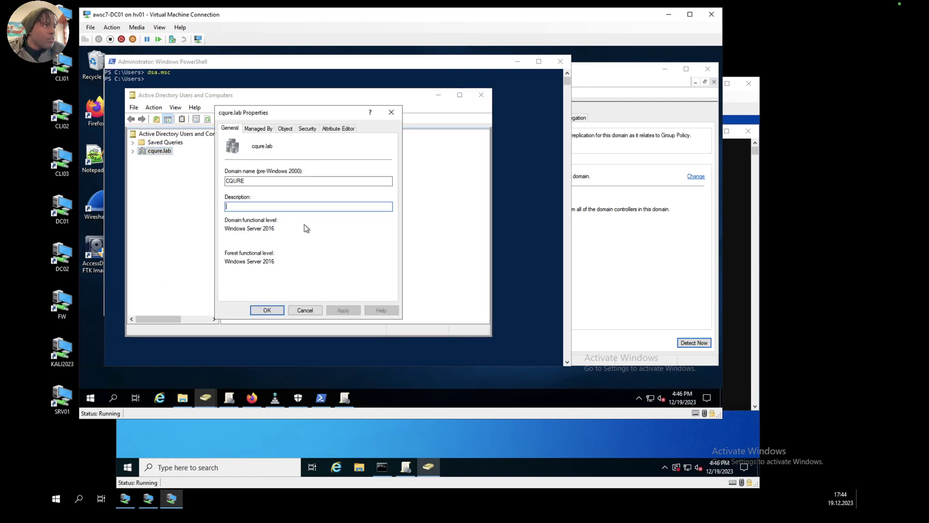
click(256, 129)
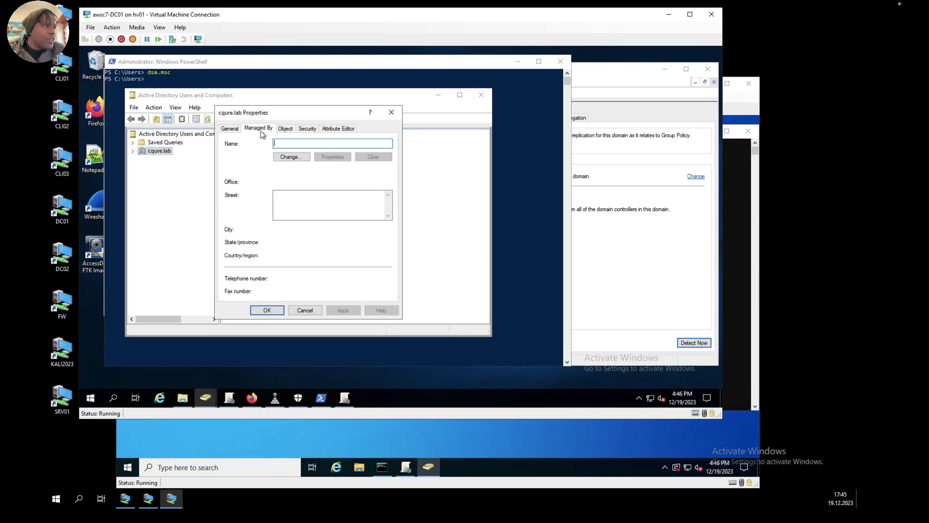
click(285, 129)
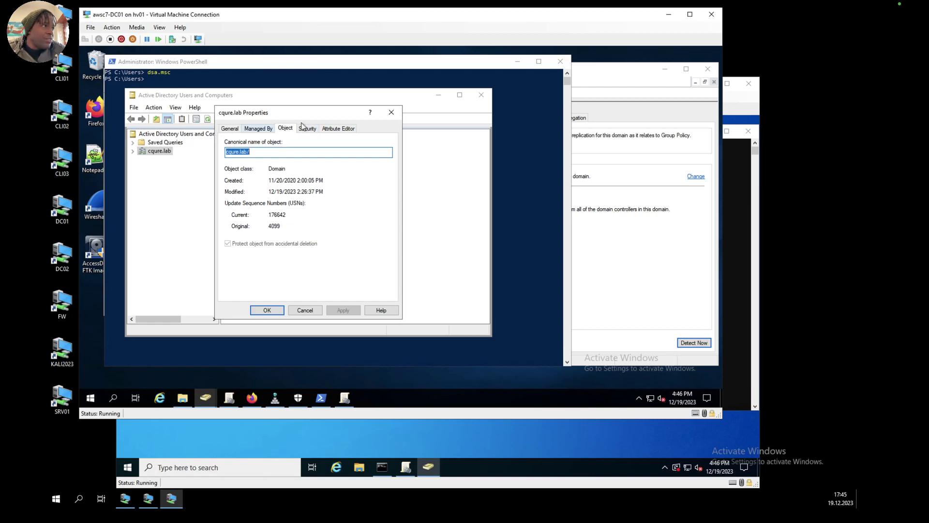
- Turn off Advanced Features and compare the reduced cqure.lab Properties pages
click(391, 112)
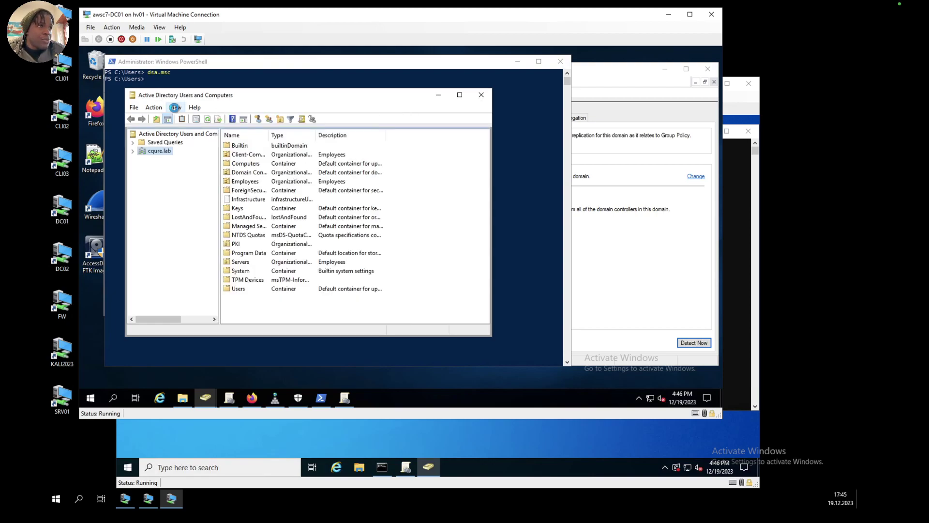
click(174, 107)
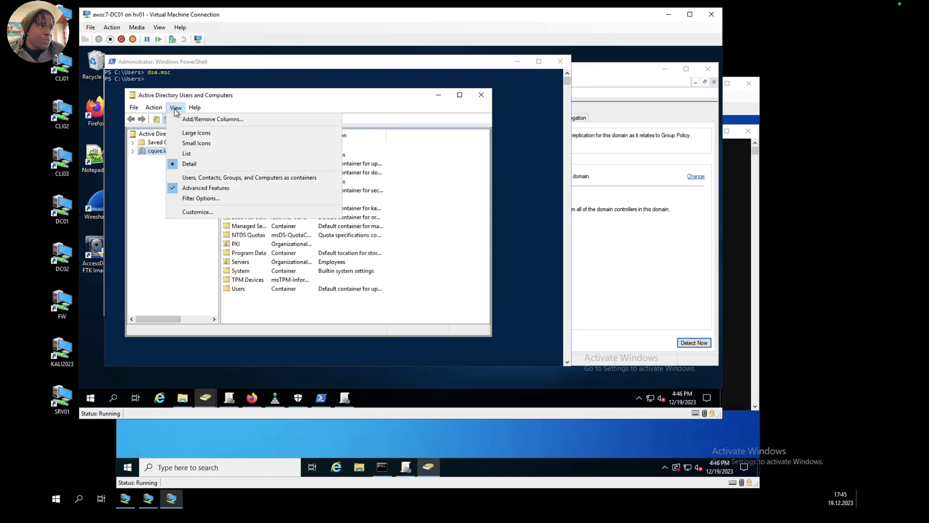
click(203, 188)
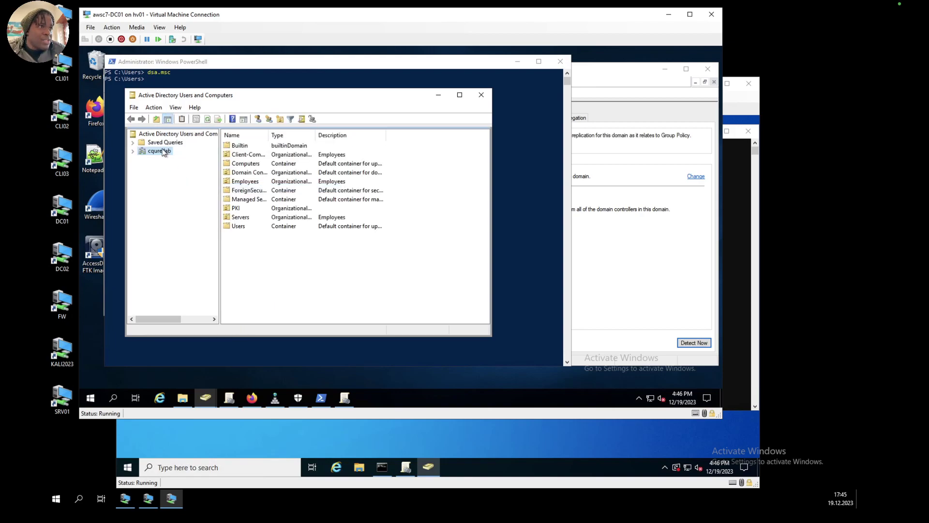
right_click(163, 151)
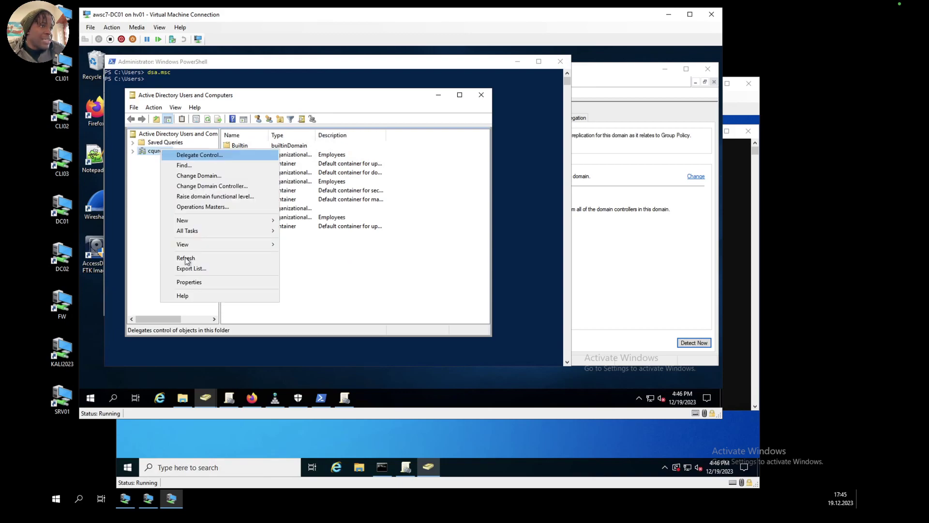
click(188, 282)
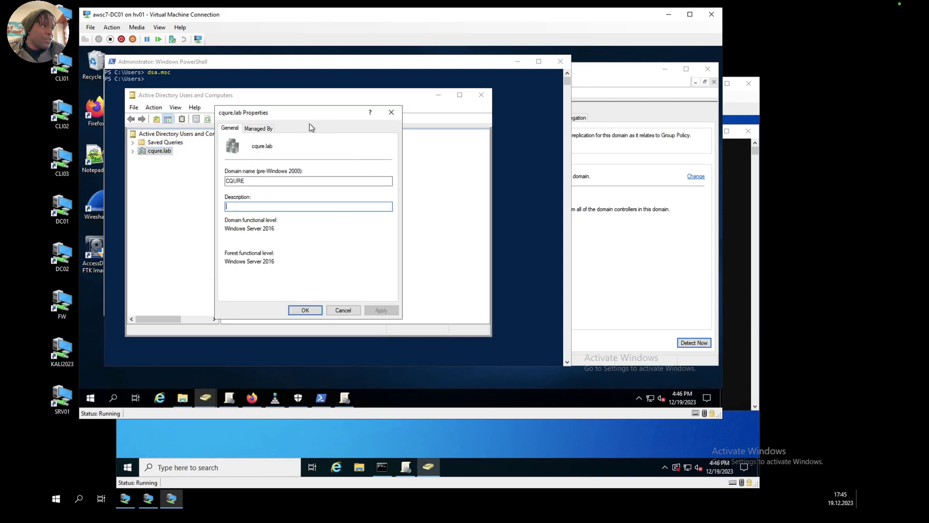
click(392, 113)
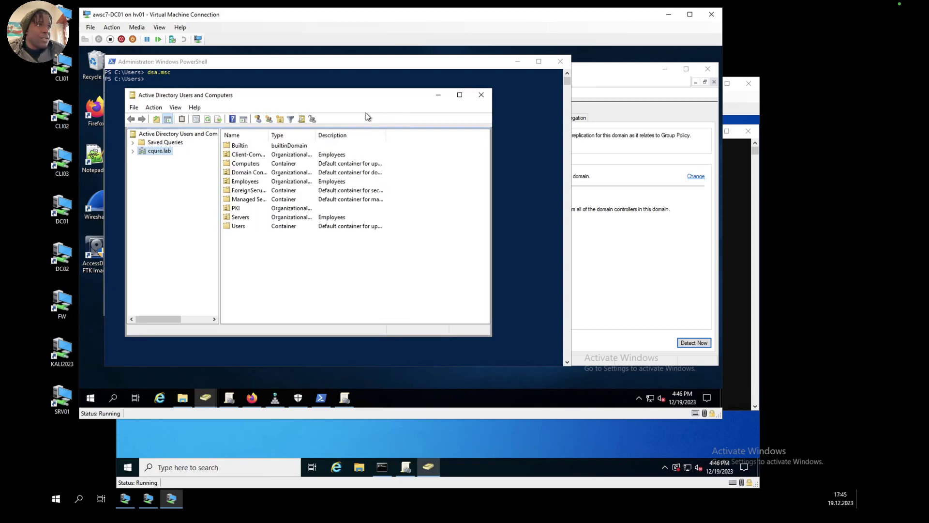
- Re-enable Advanced Features and show the cqure.lab Attribute Editor tab
click(176, 108)
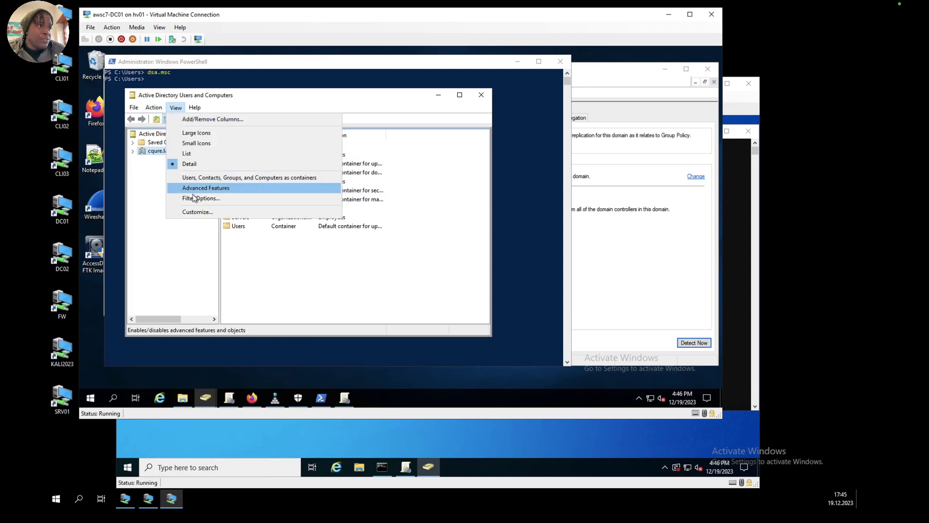
click(194, 188)
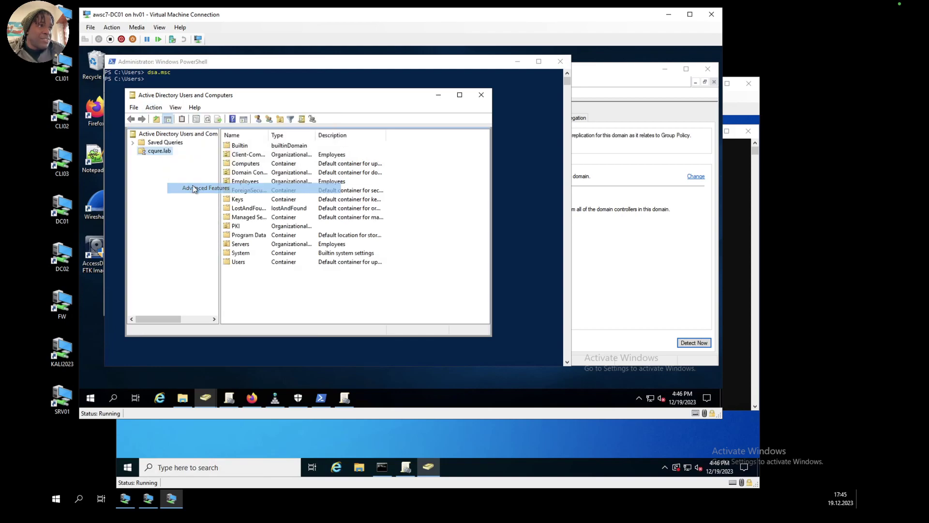
right_click(156, 151)
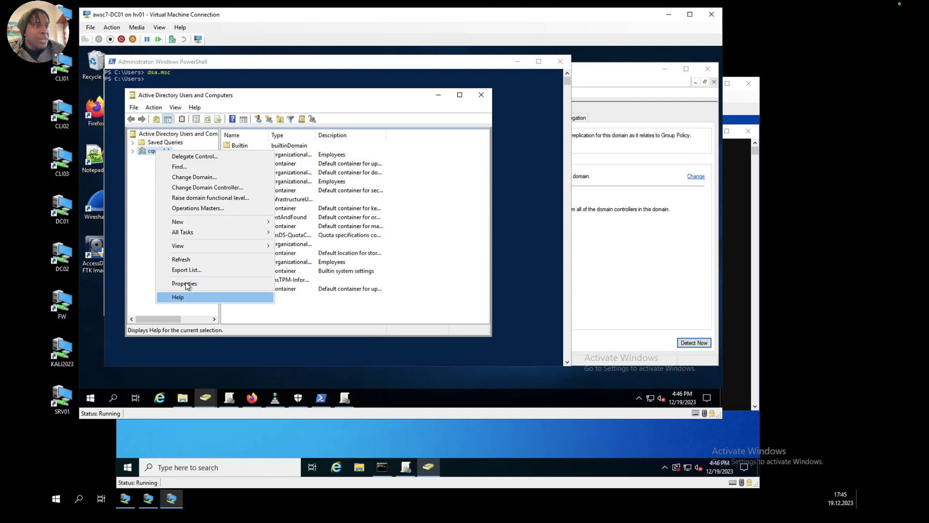
click(187, 284)
click(338, 128)
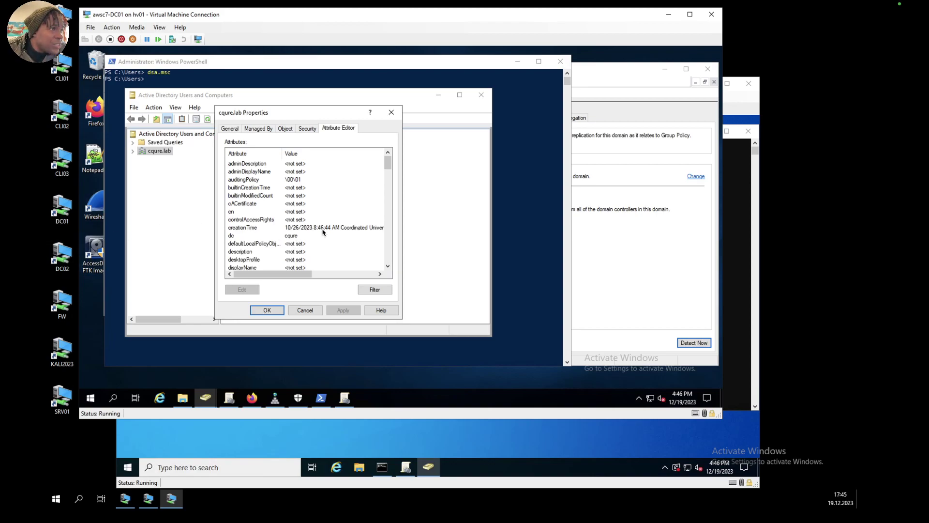
- Scroll the attribute list and select ms-DS-MachineAccountQuota, currently 10
scroll(322, 232, down, 6)
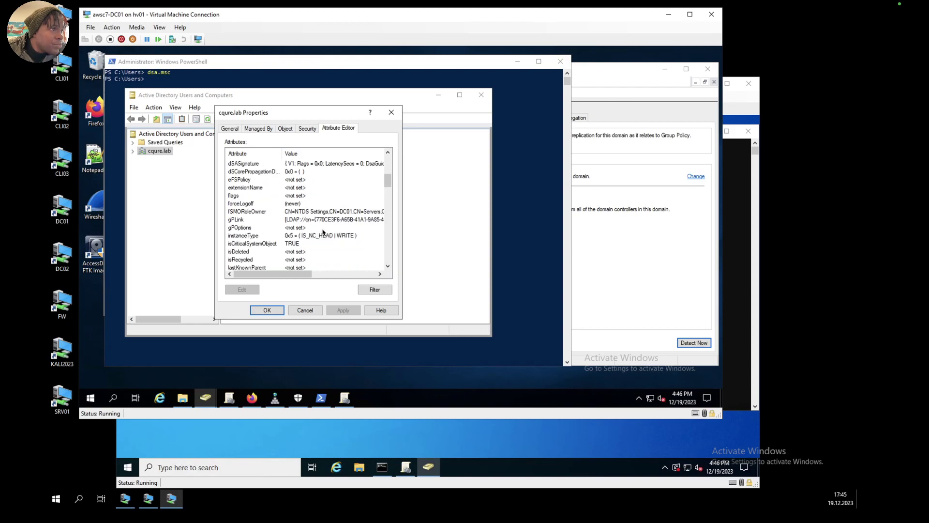
scroll(322, 232, down, 6)
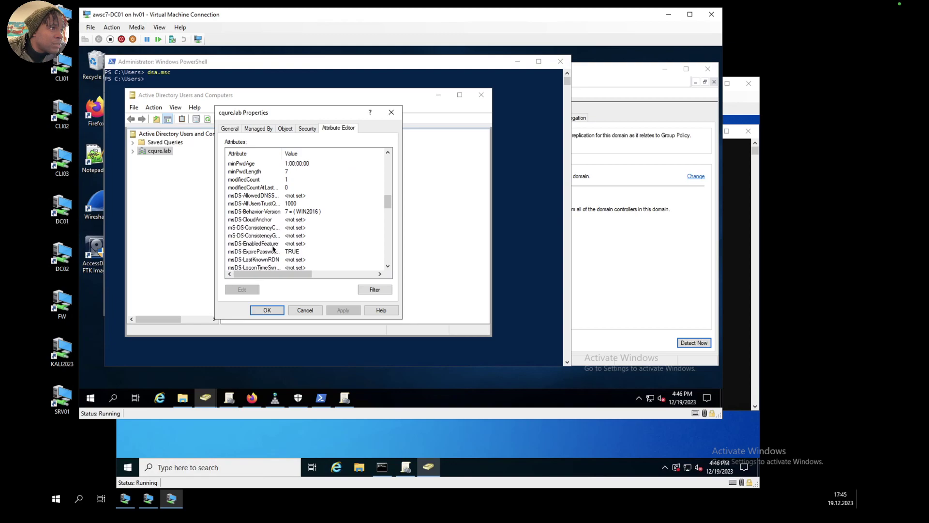
scroll(274, 249, down, 1)
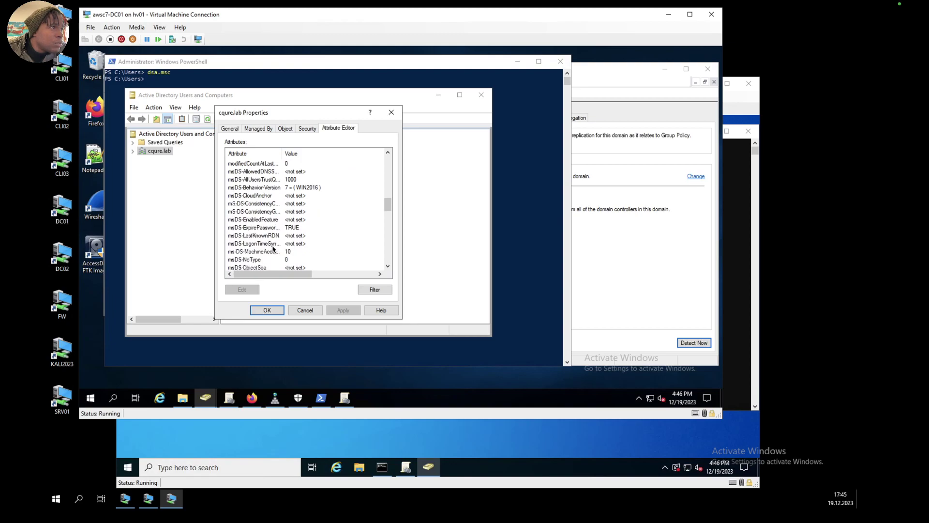
click(257, 252)
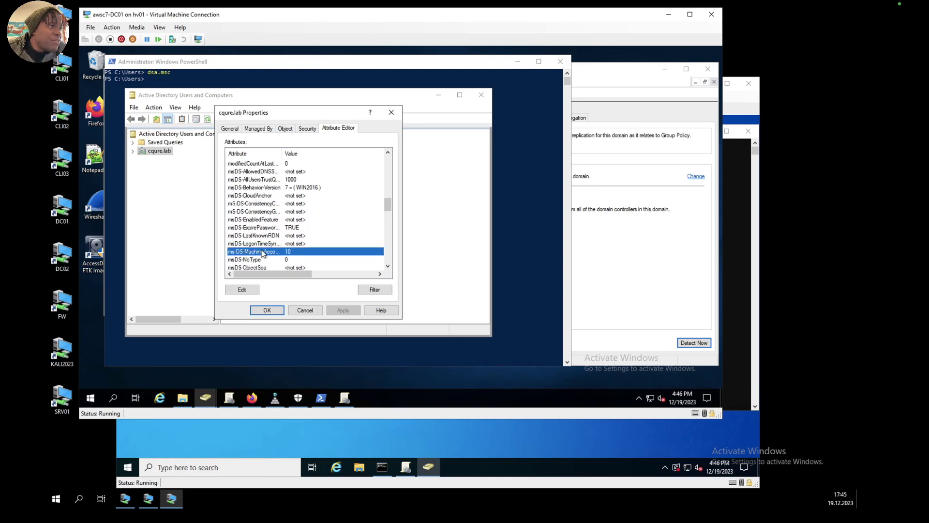
- Change ms-DS-MachineAccountQuota from 10 to 0 and save the cqure.lab properties
double_click(262, 252)
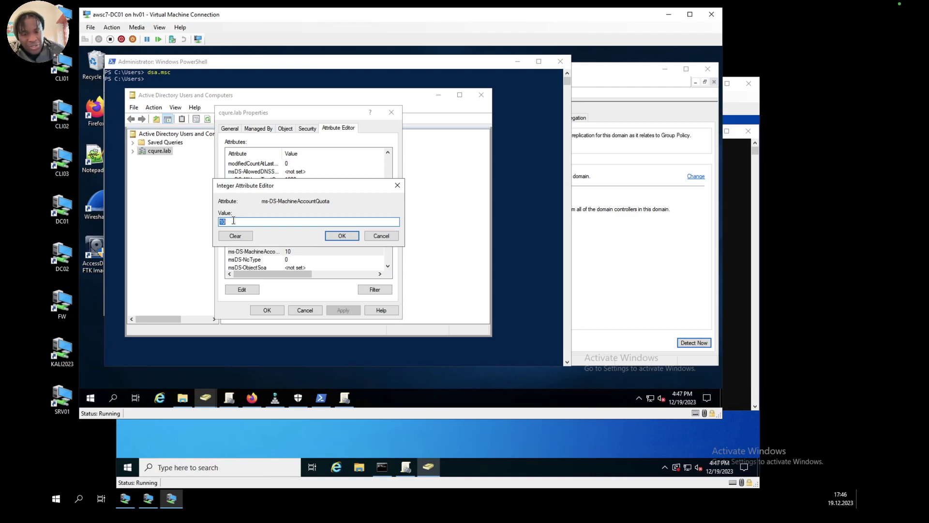
text(0)
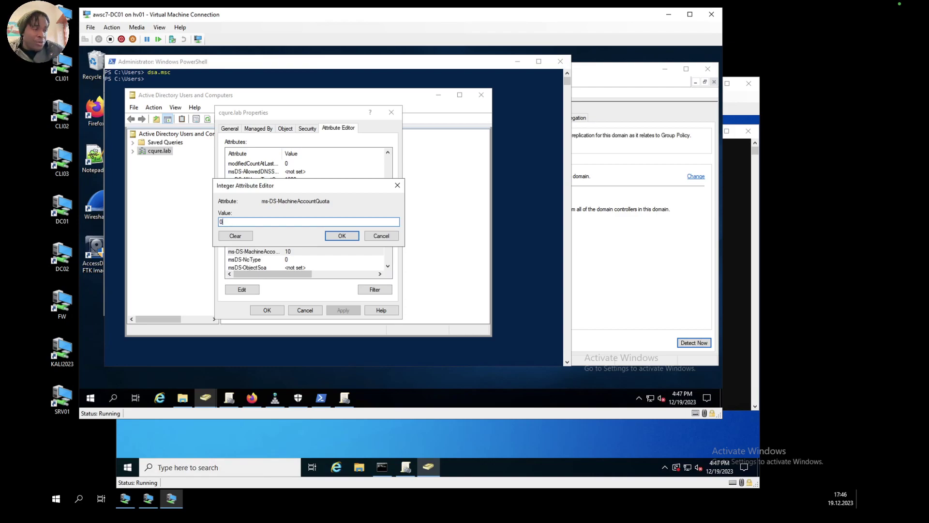
click(345, 238)
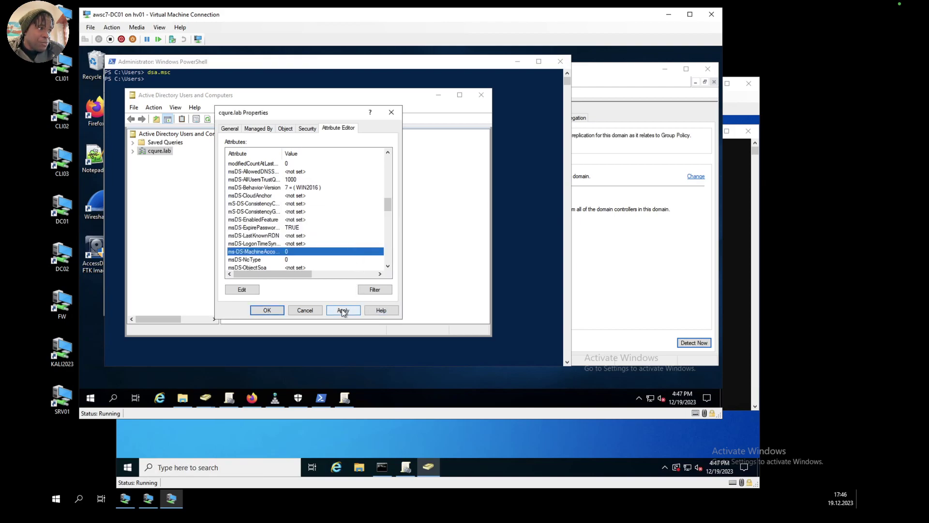
click(267, 310)
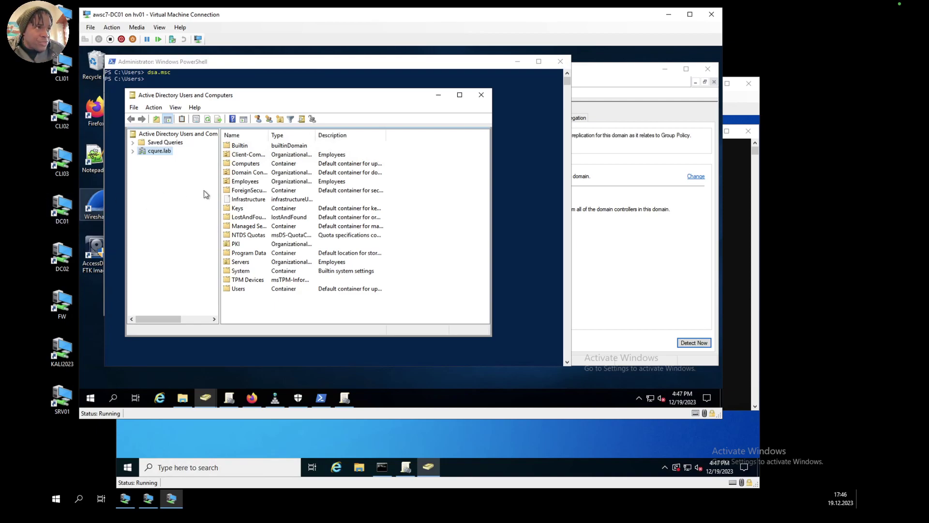
- Expand the cqure.lab domain to show its containers, including Users
click(132, 150)
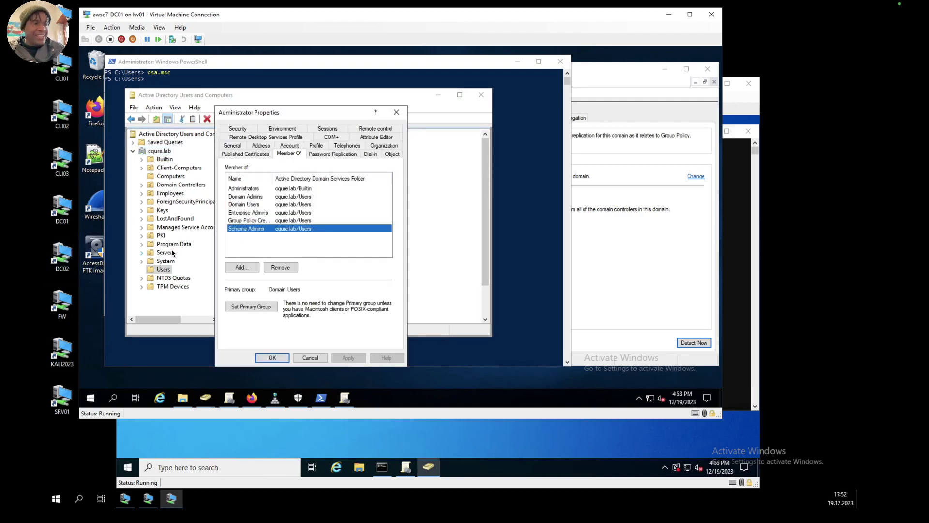
- Reopen Administrator's Member Of tab and inspect the Schema Admins group's members
click(397, 112)
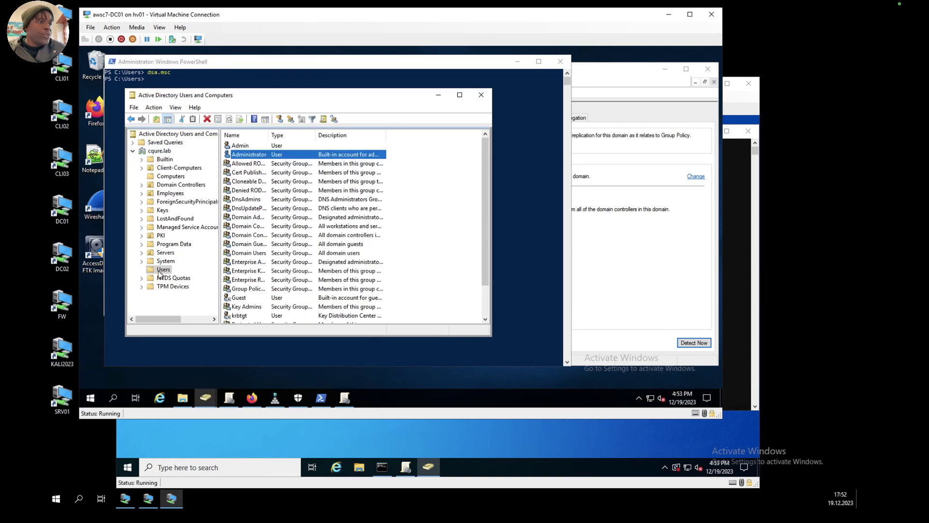
double_click(247, 155)
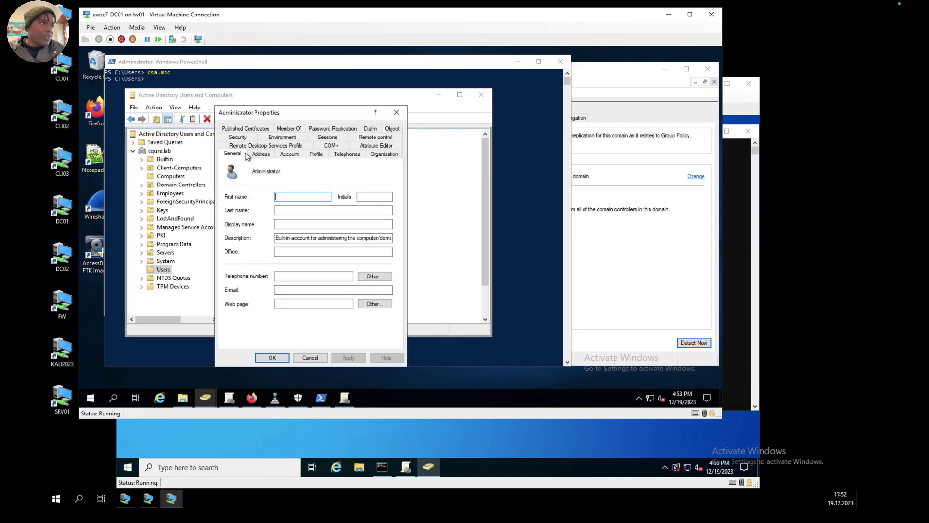
click(288, 129)
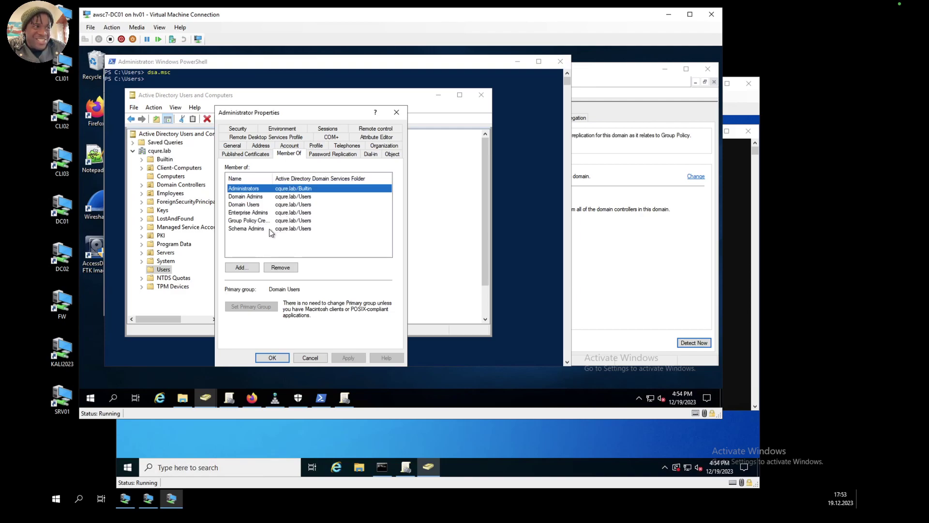
click(255, 229)
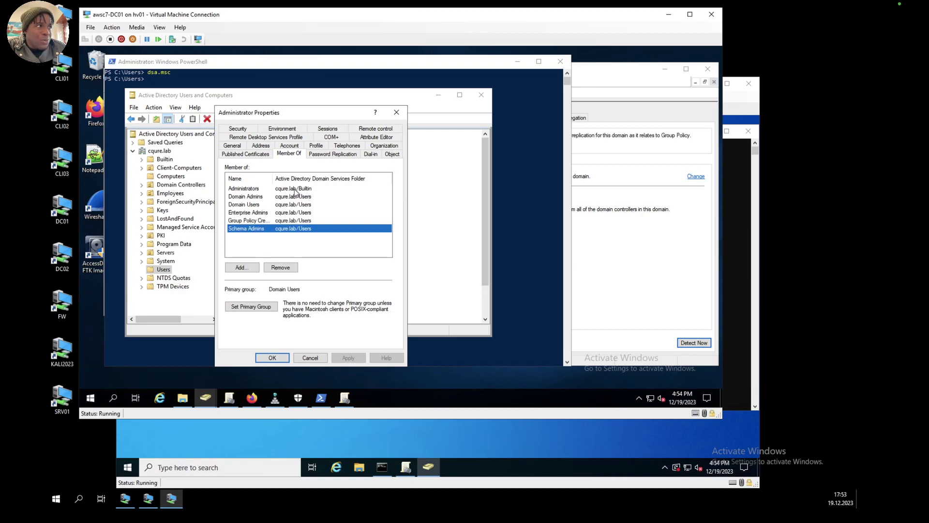
double_click(253, 229)
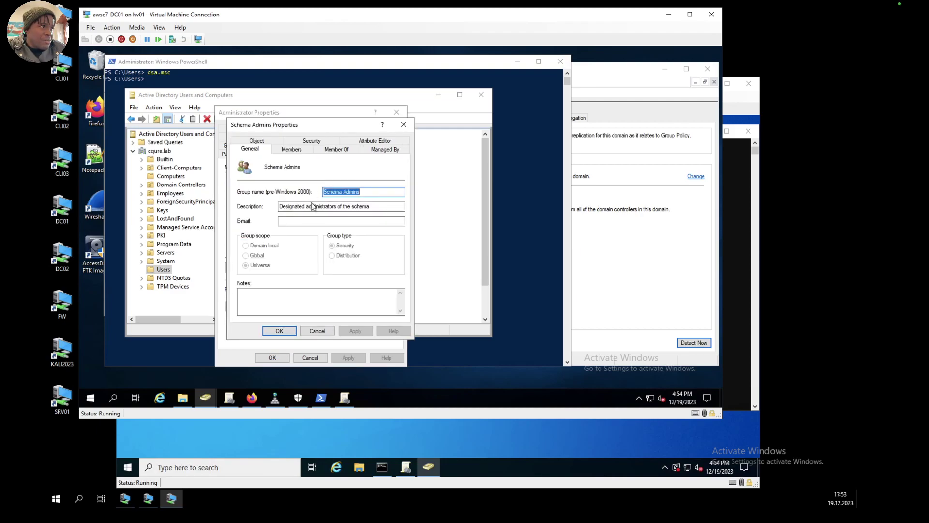
click(292, 149)
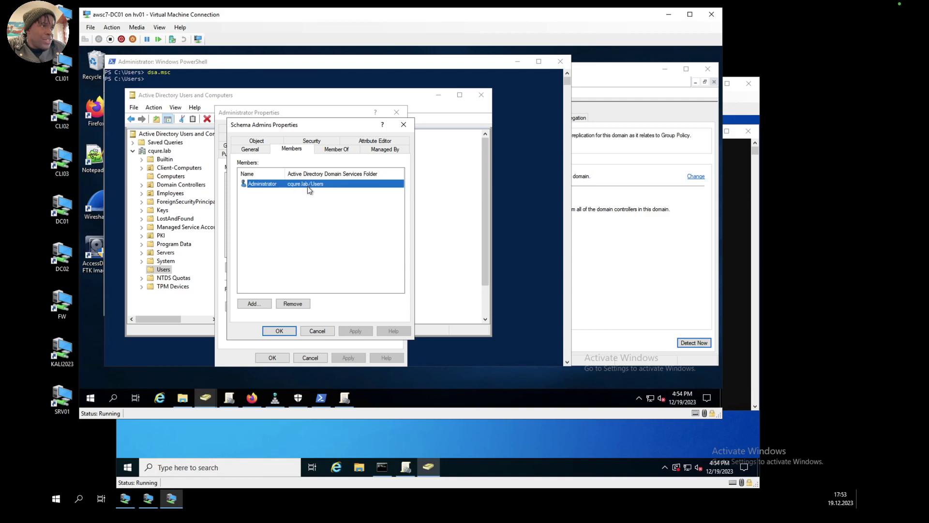
click(402, 126)
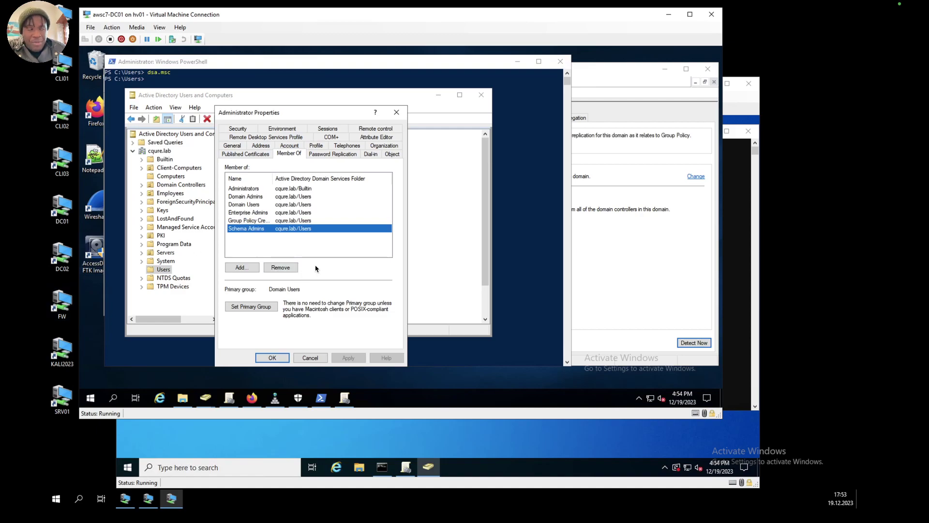
- Remove Administrator from Schema Admins, confirm, and apply the change
click(282, 271)
click(443, 256)
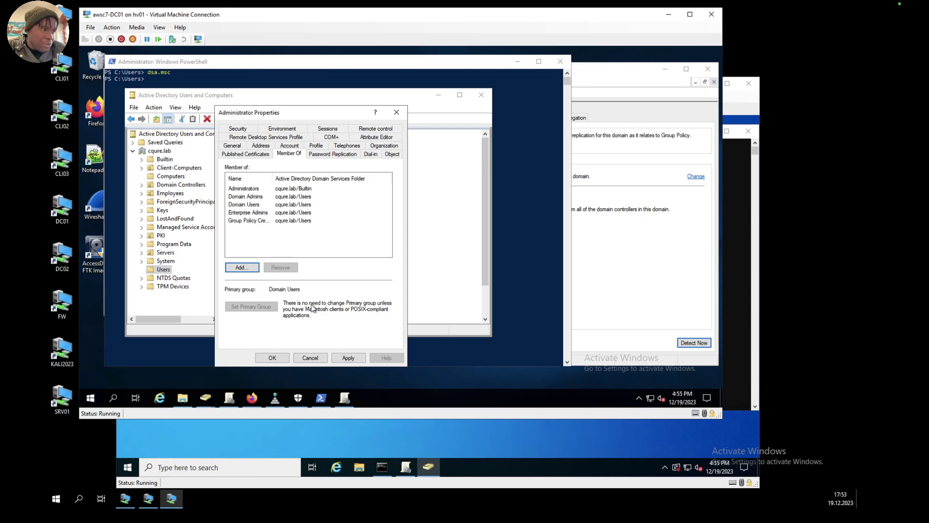
click(344, 359)
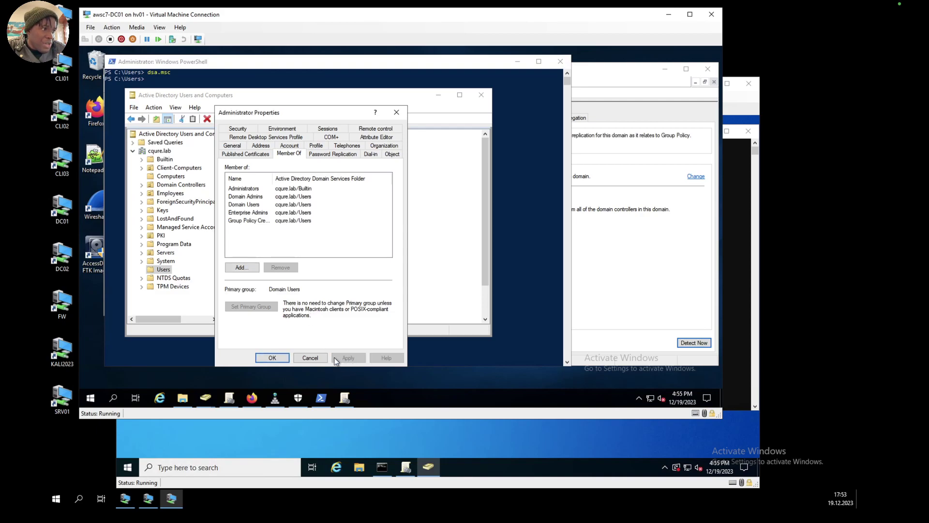
- Close the Administrator properties with OK and launch Notepad from Start search
click(271, 358)
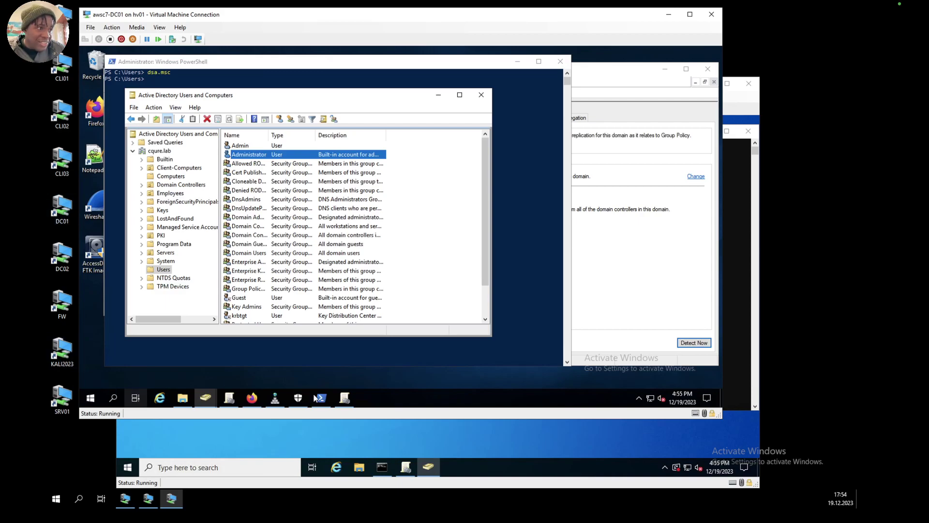
click(90, 398)
text(note)
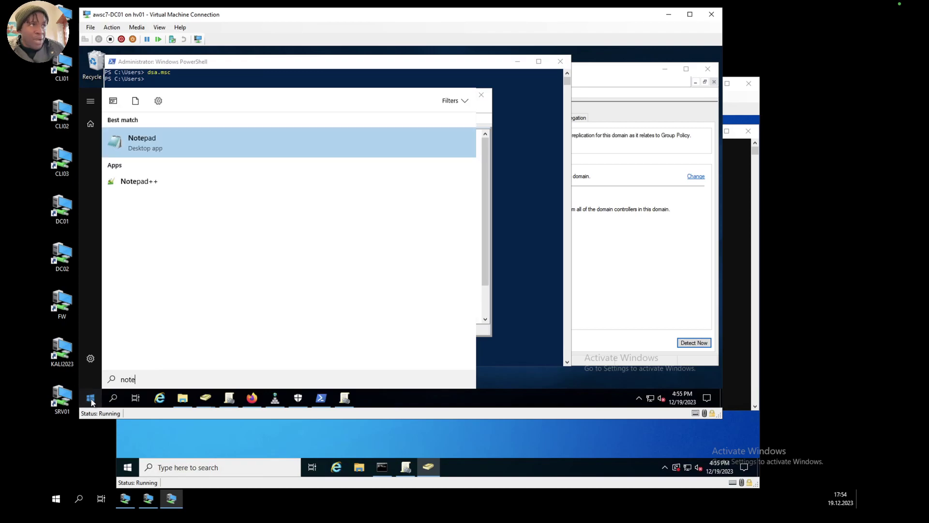
key(Return)
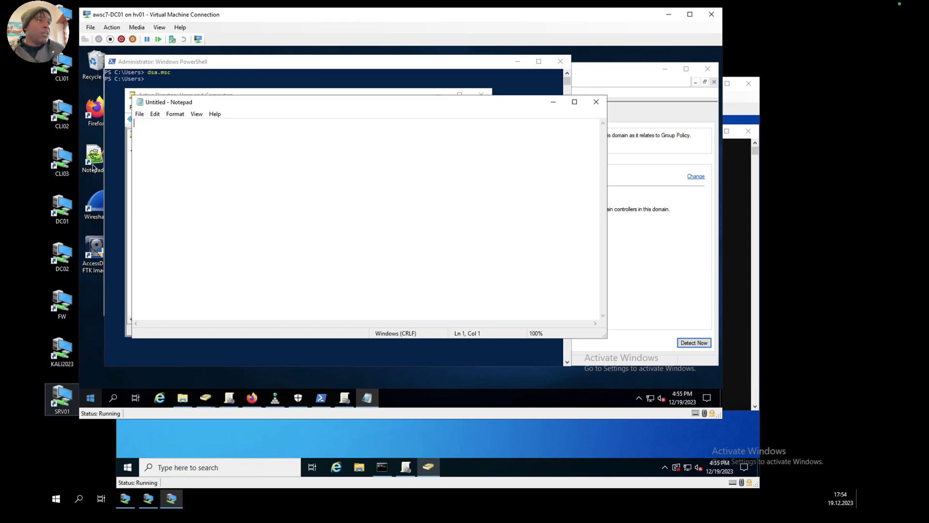
- Paste and format the Enable-ADOptionalFeature commands in Notepad, copy them, and paste into PowerShell
key(ctrl+v)
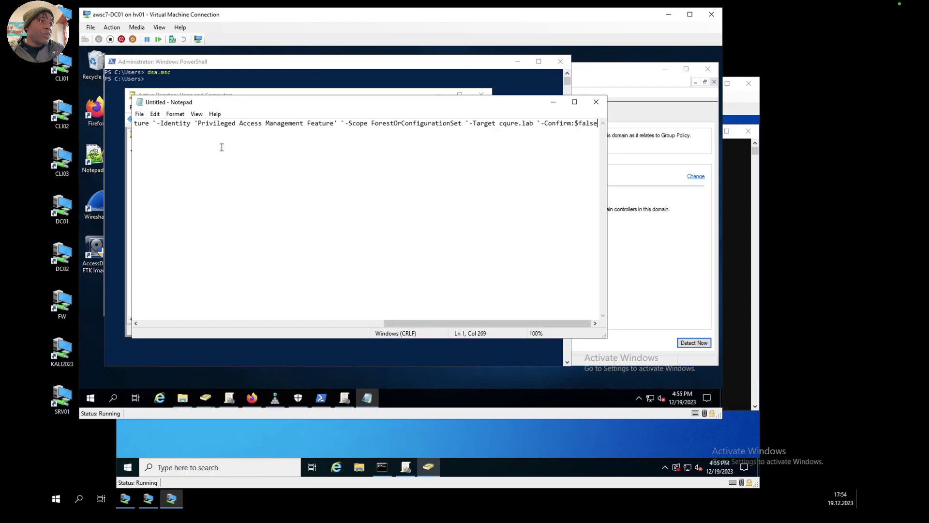
drag(439, 324, 160, 328)
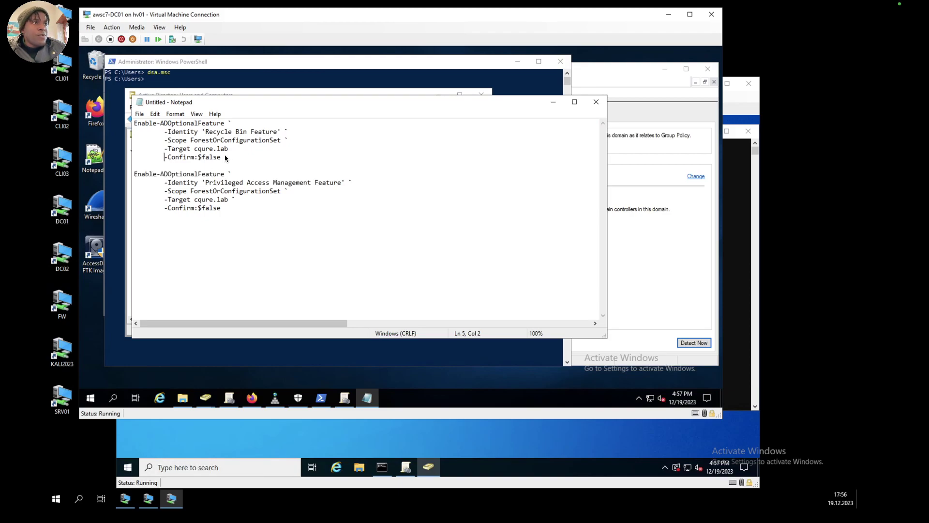
click(223, 157)
drag(223, 157, 130, 121)
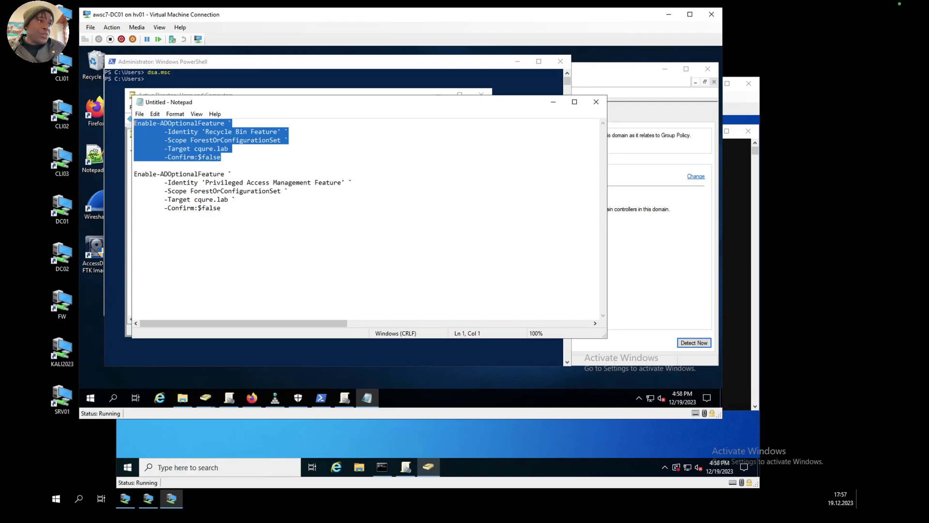
text(c)
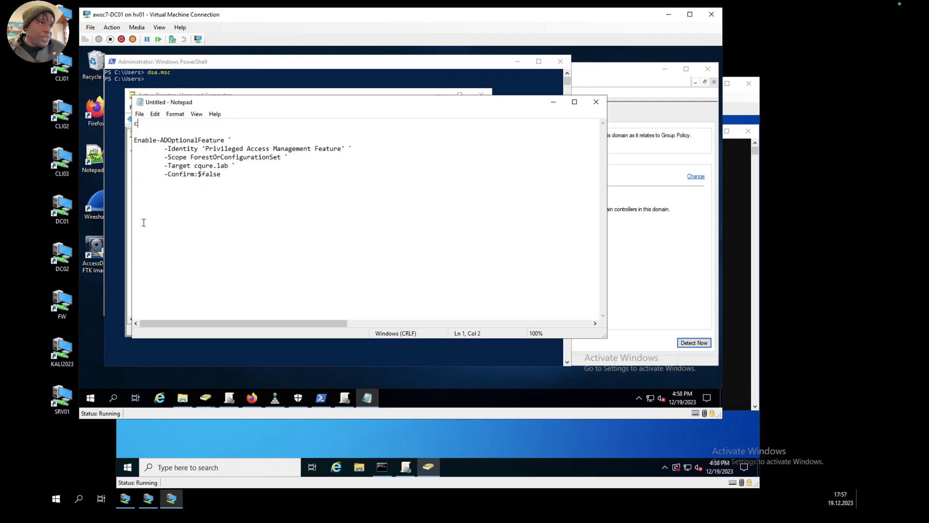
click(117, 355)
right_click(117, 351)
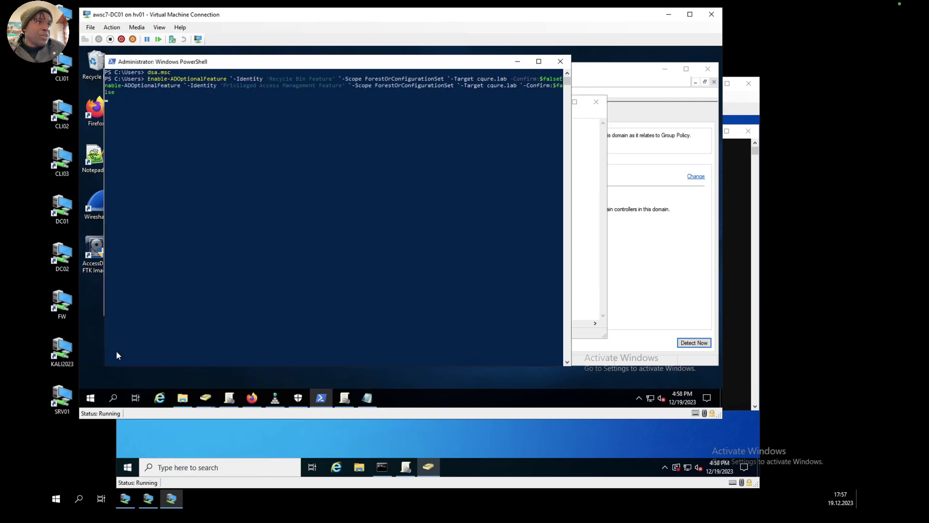
- Recall the failed command in PowerShell and undo in Notepad to restore the Recycle Bin block
click(366, 397)
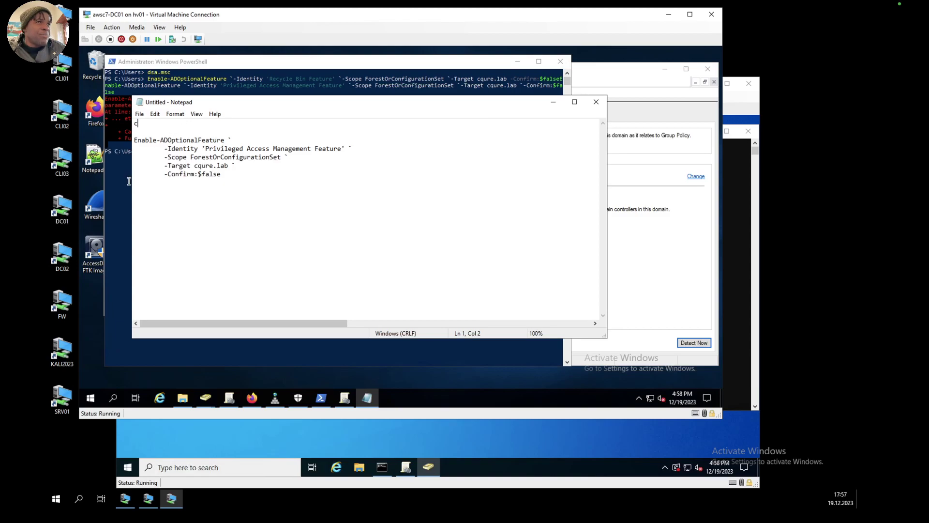
click(122, 179)
key(Up)
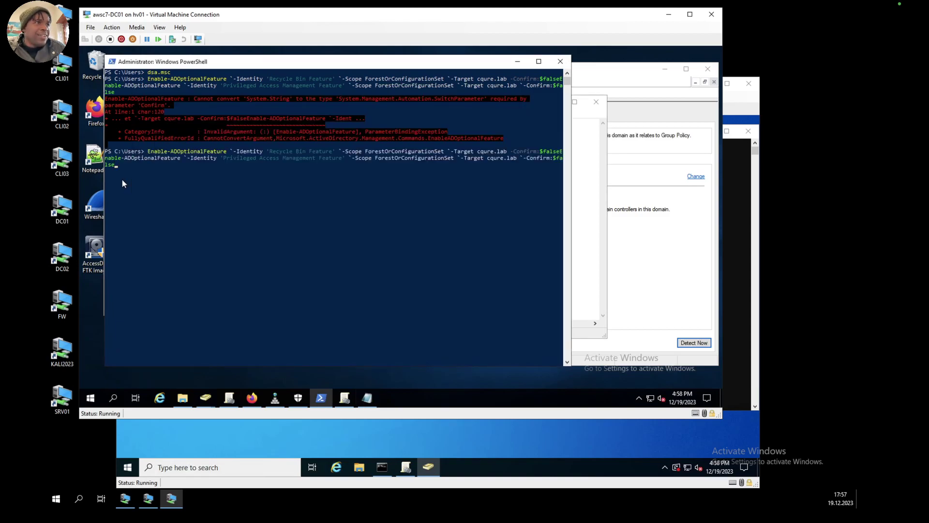
click(588, 209)
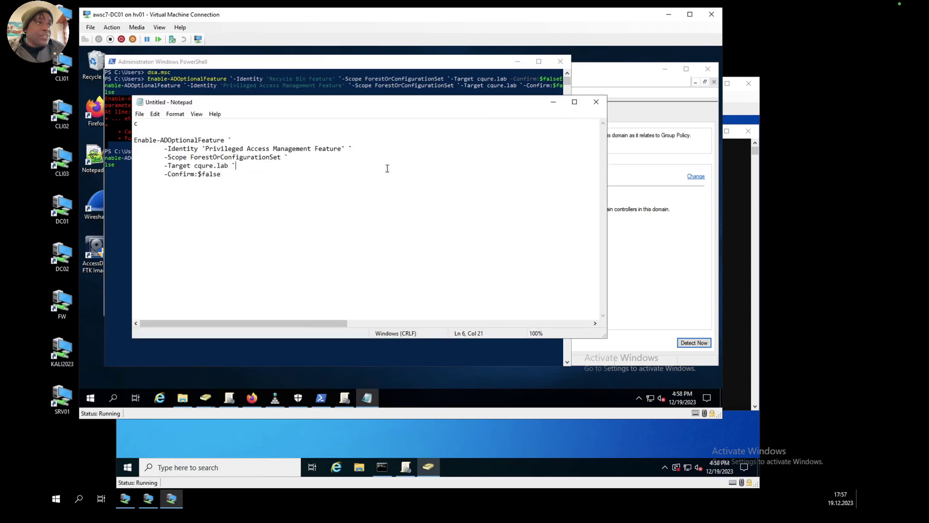
key(ctrl+z)
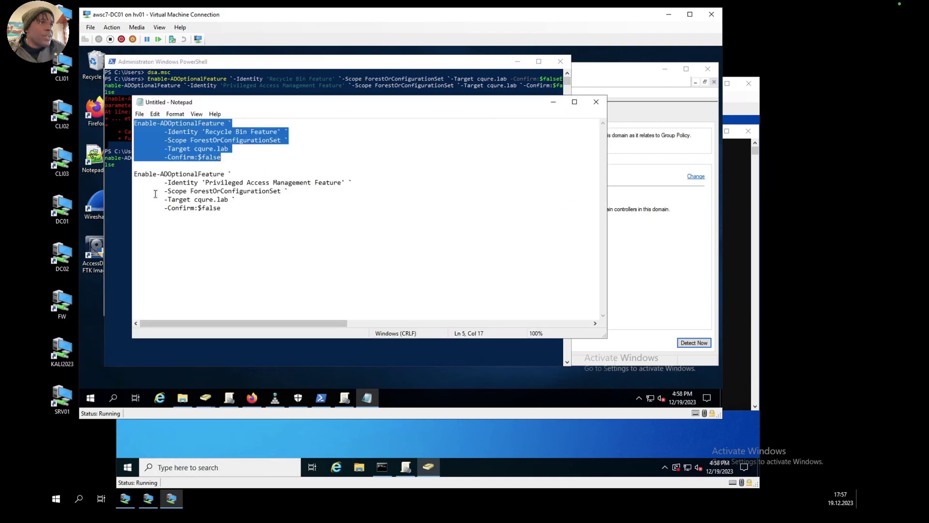
- Select the offending -Confirm parameter text in the PowerShell error output
click(115, 199)
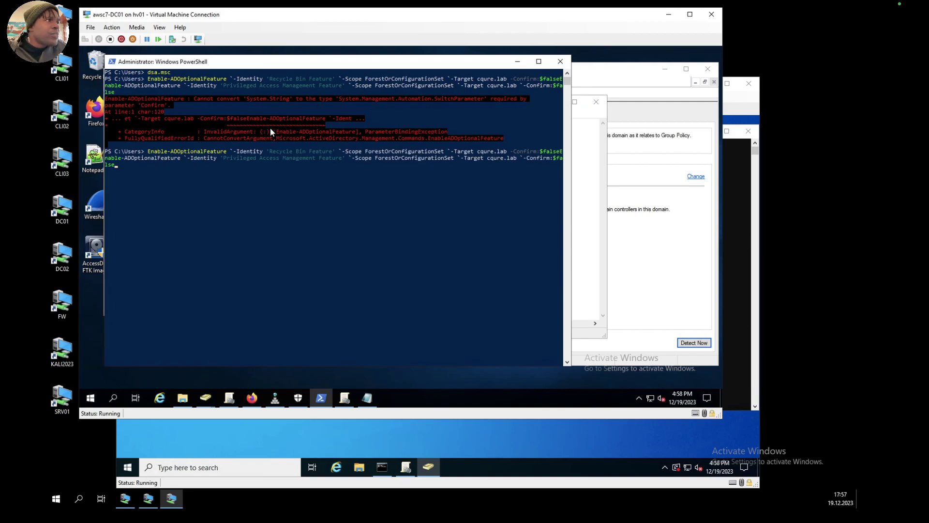
click(353, 118)
drag(335, 119, 330, 122)
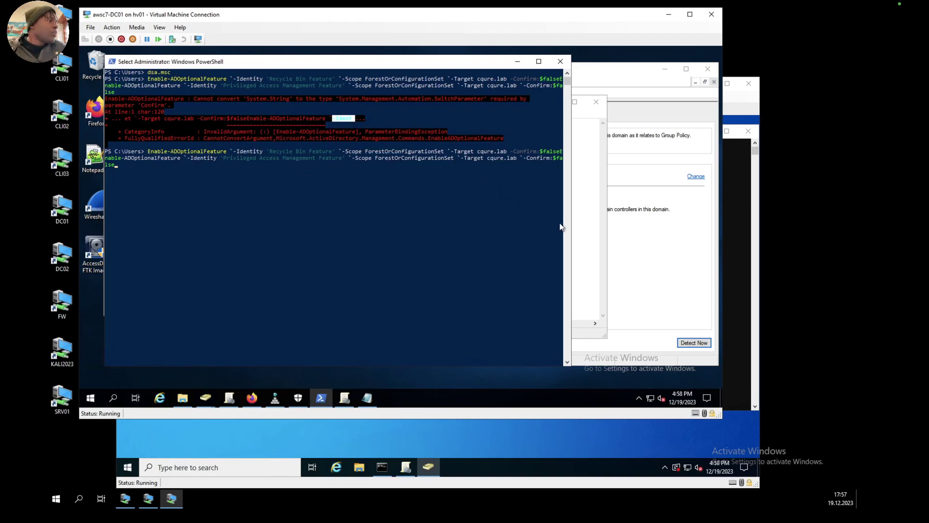
click(587, 234)
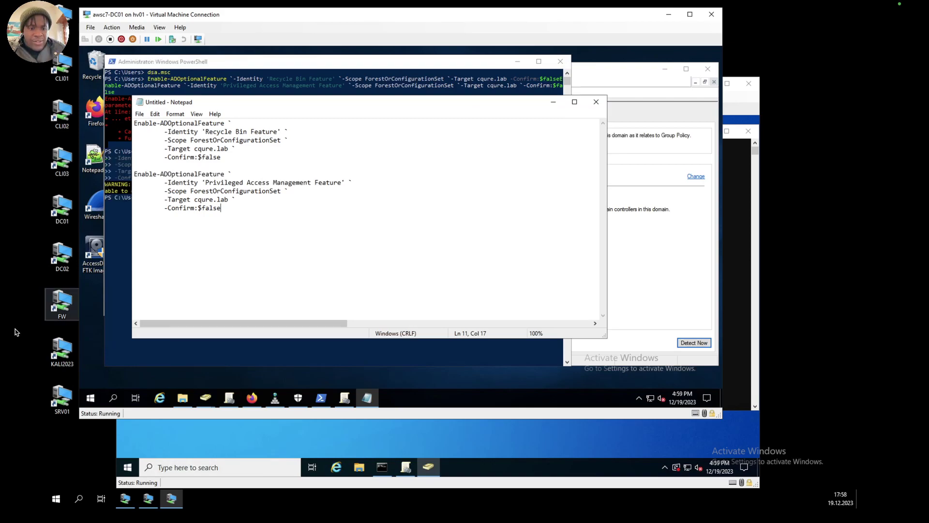
- Copy the Privileged Access Management Enable-ADOptionalFeature block from Notepad and run it in PowerShell for cqure.lab
click(234, 149)
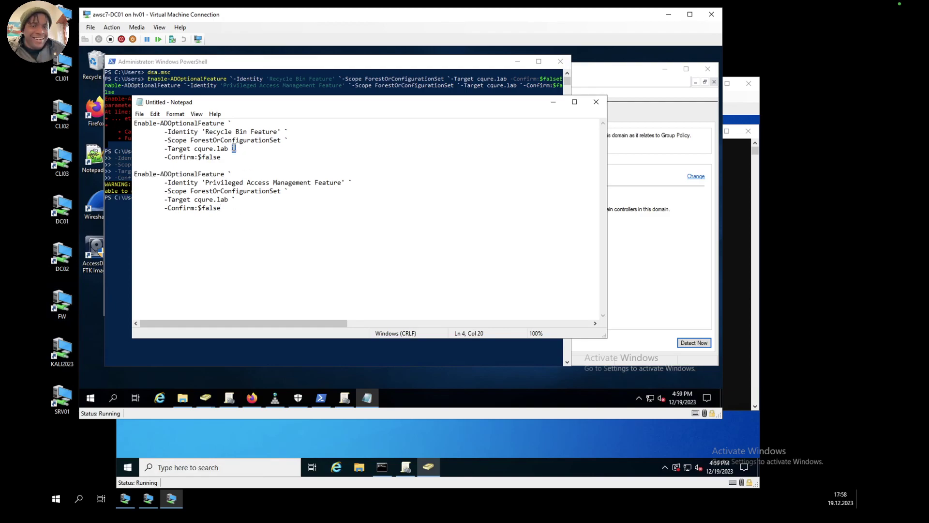
double_click(234, 149)
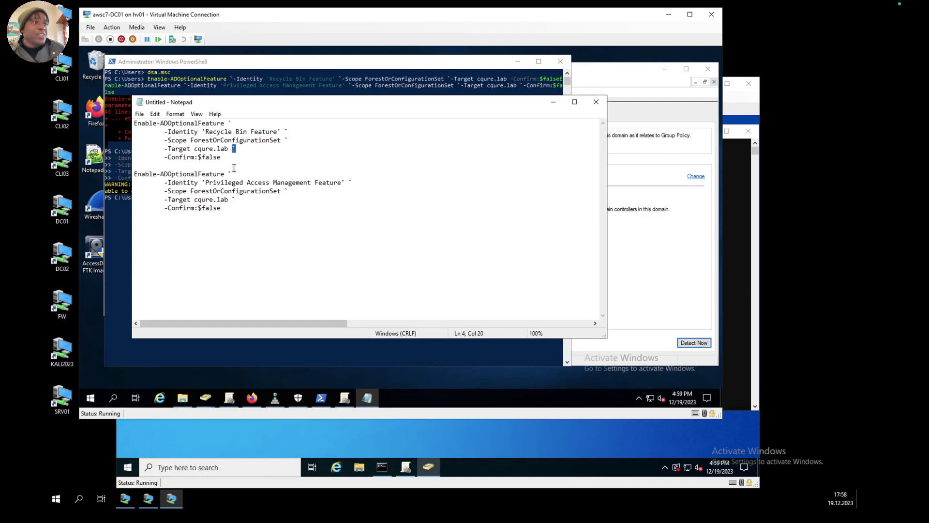
click(119, 222)
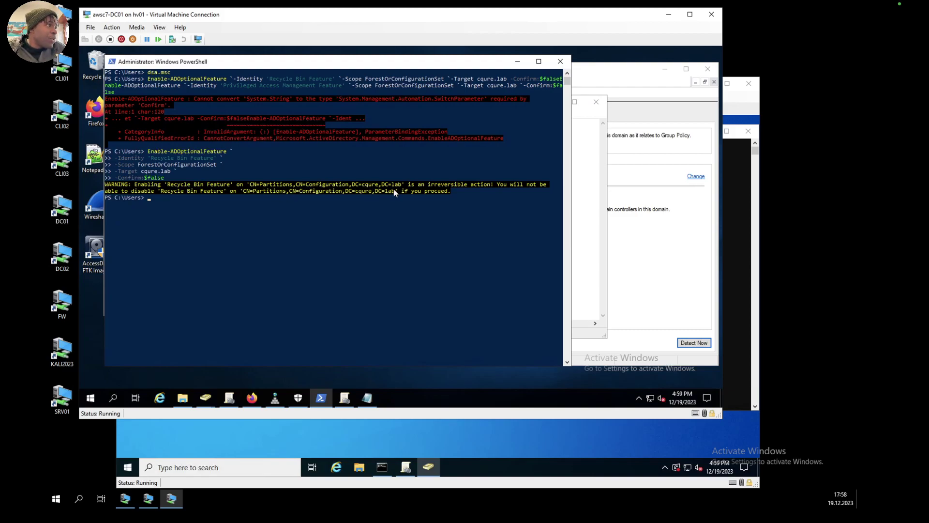
click(584, 275)
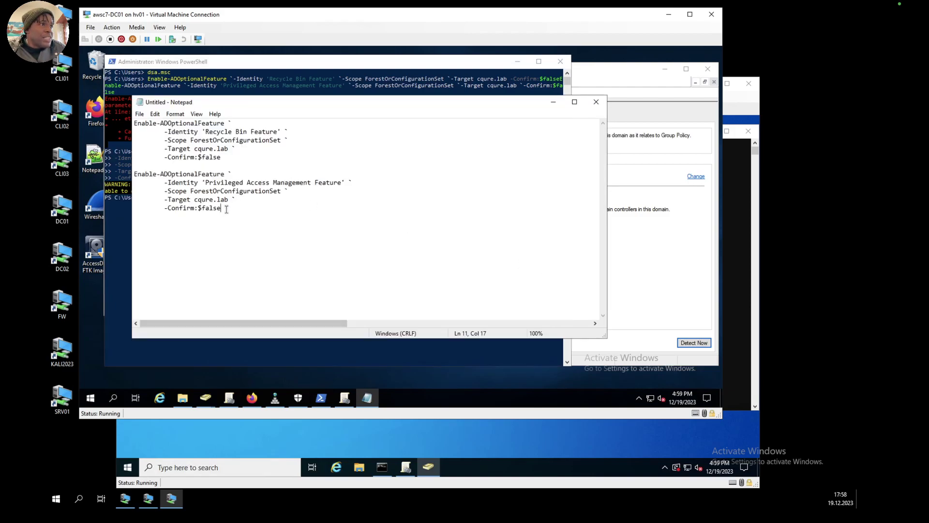
drag(225, 208, 128, 174)
key(super+c)
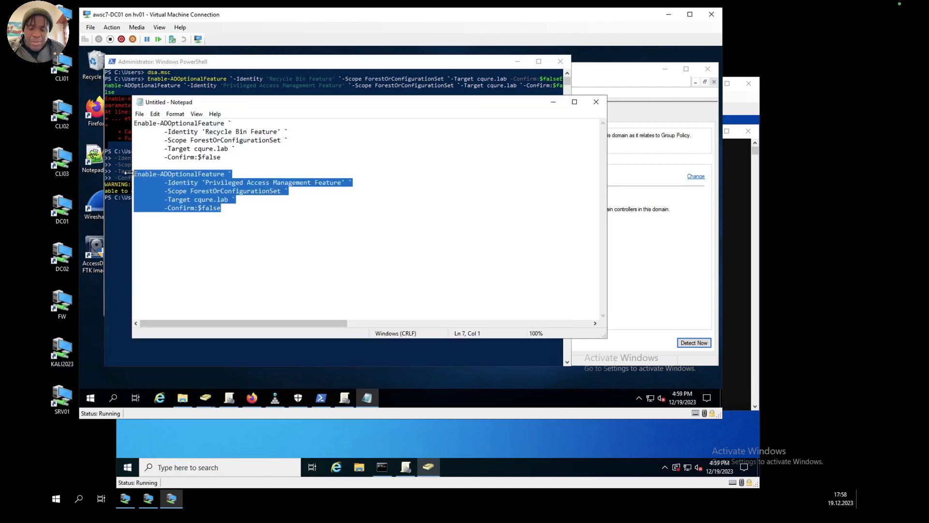
click(120, 232)
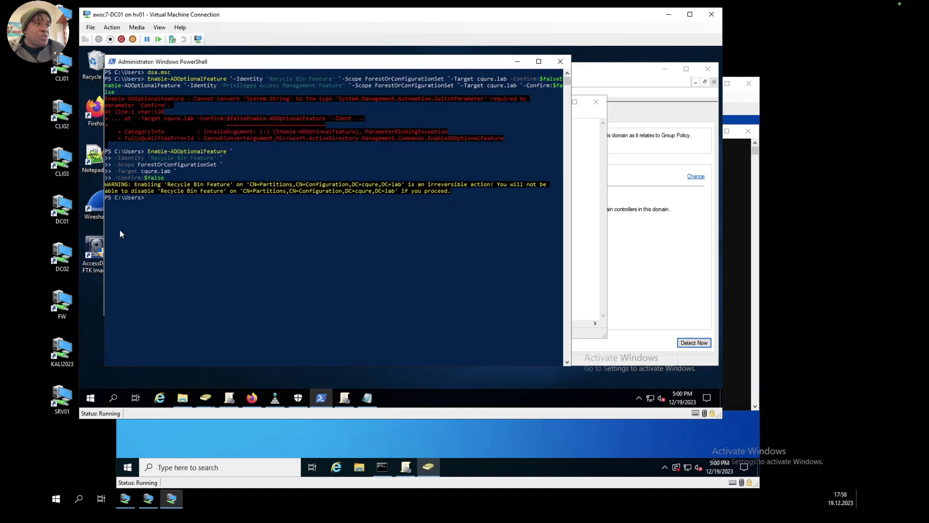
right_click(120, 234)
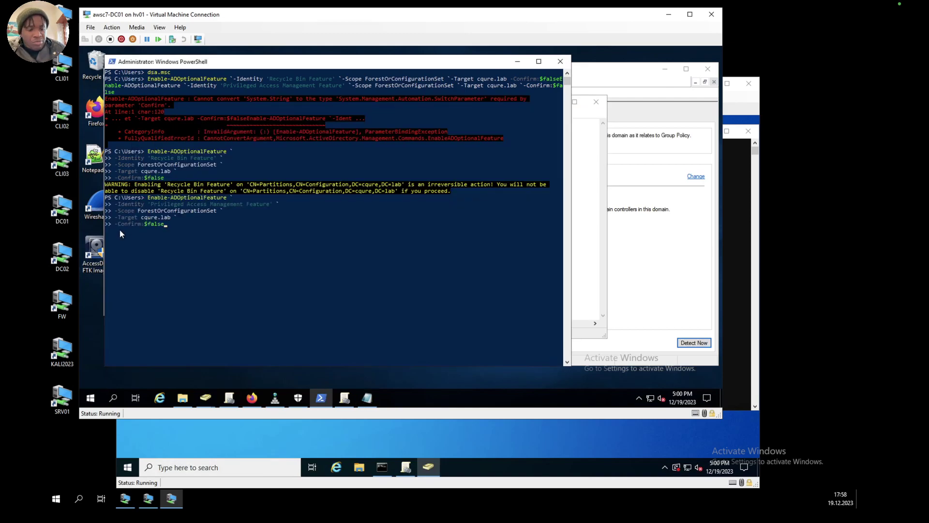
key(Return)
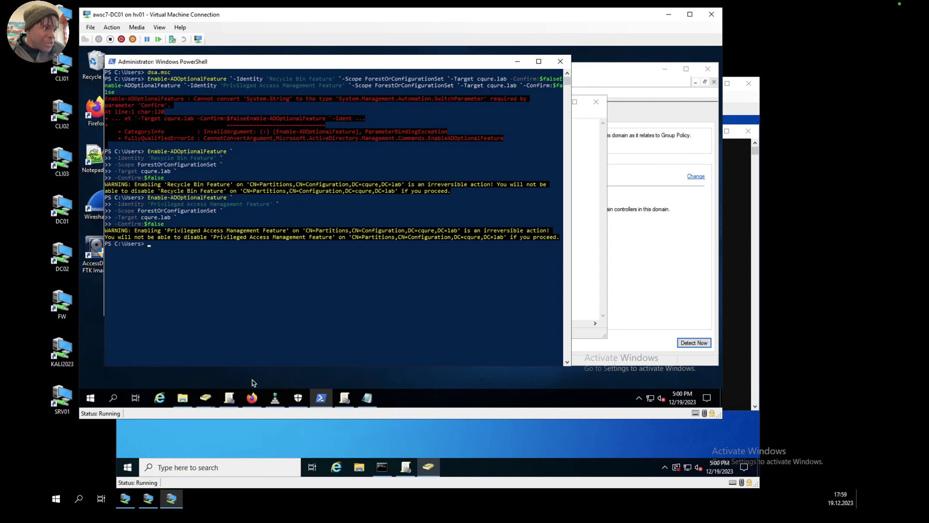
- Open google.com in a new Firefox tab
click(251, 397)
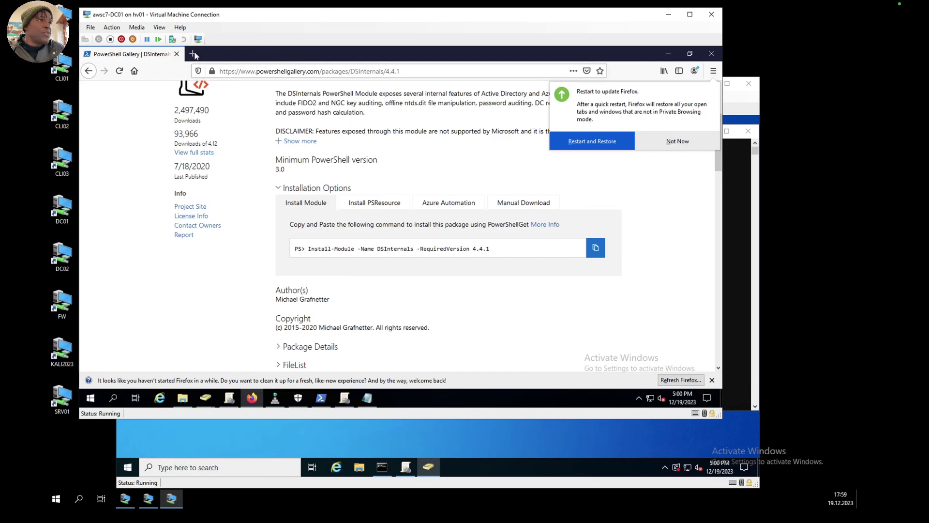
click(193, 54)
text(google.com/)
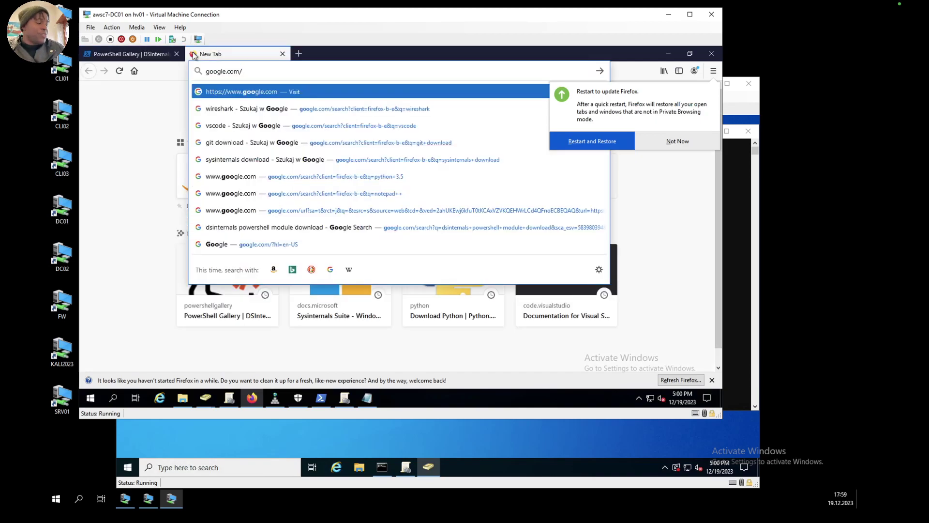
key(Return)
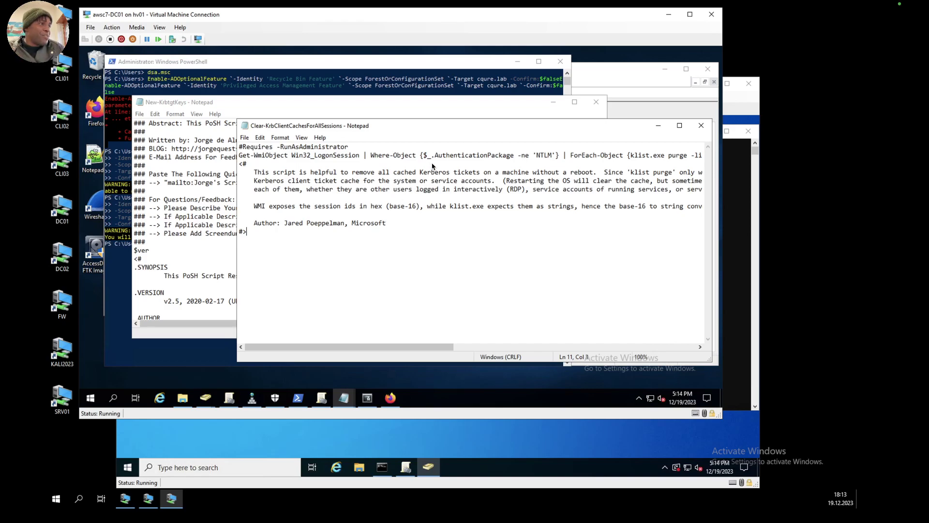
click(209, 251)
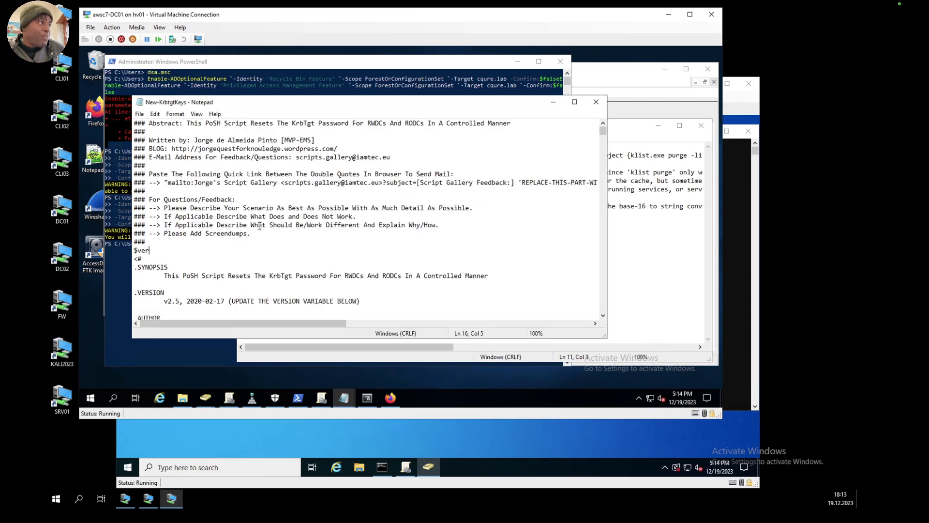
scroll(260, 226, down, 4)
scroll(260, 226, up, 4)
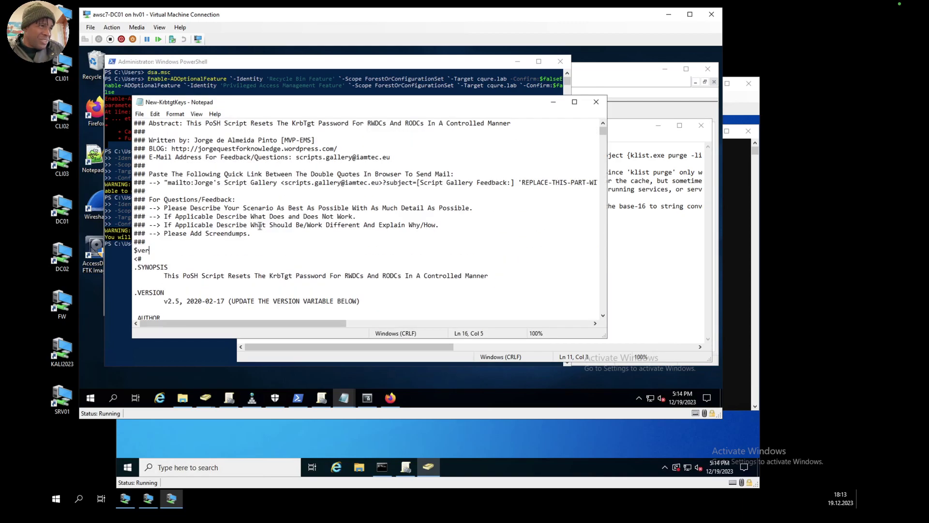
scroll(260, 226, down, 20)
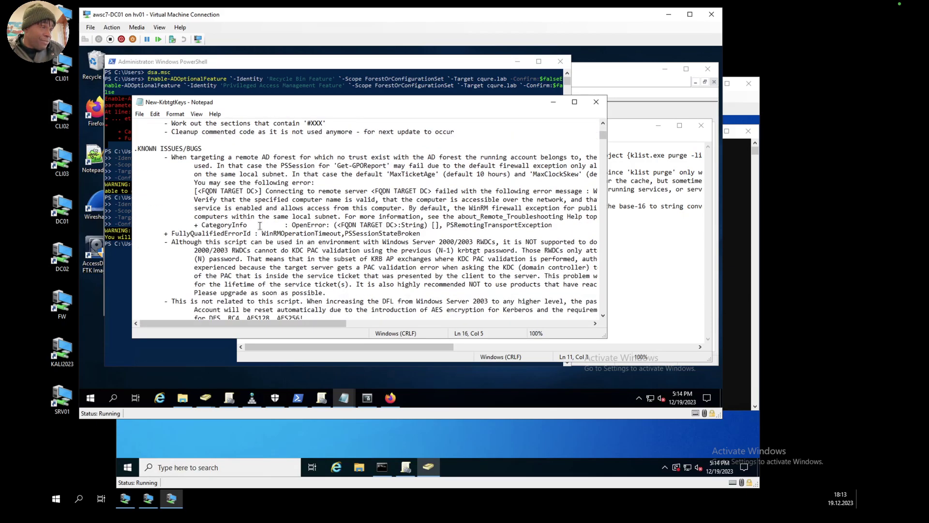
scroll(260, 226, down, 7)
scroll(260, 226, up, 14)
scroll(259, 225, up, 20)
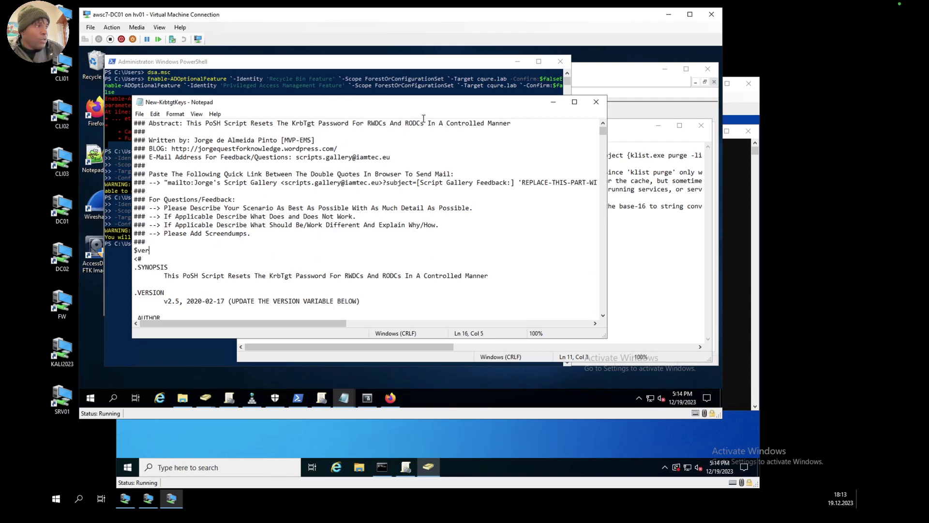
click(656, 279)
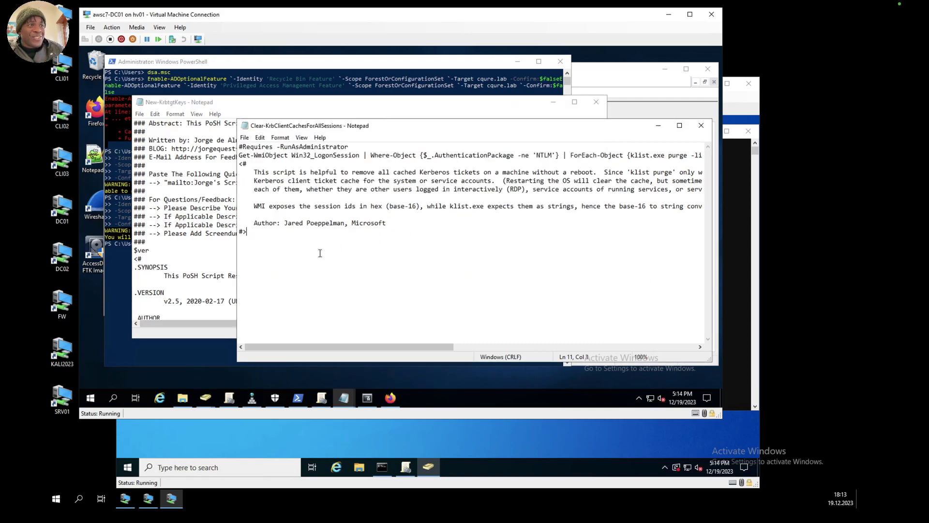
- Move from C:\Users into Admin\Downloads in PowerShell, listing each folder's contents
click(120, 280)
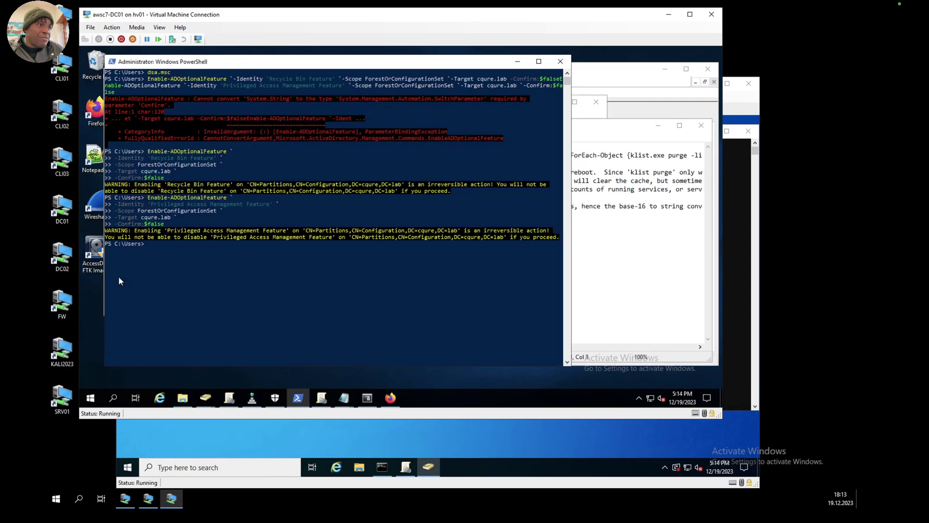
text(ls)
key(Return)
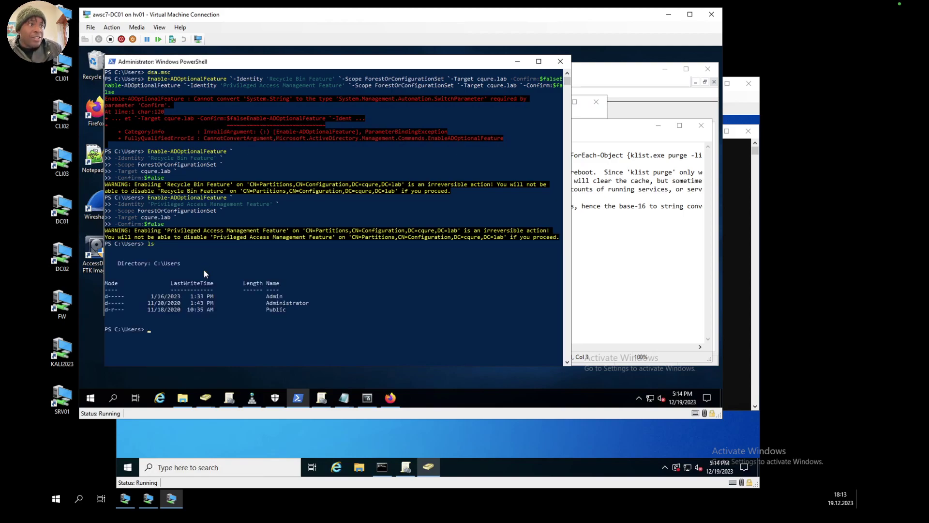
text(cd adm)
key(Tab)
key(Return)
text(ls)
key(Return)
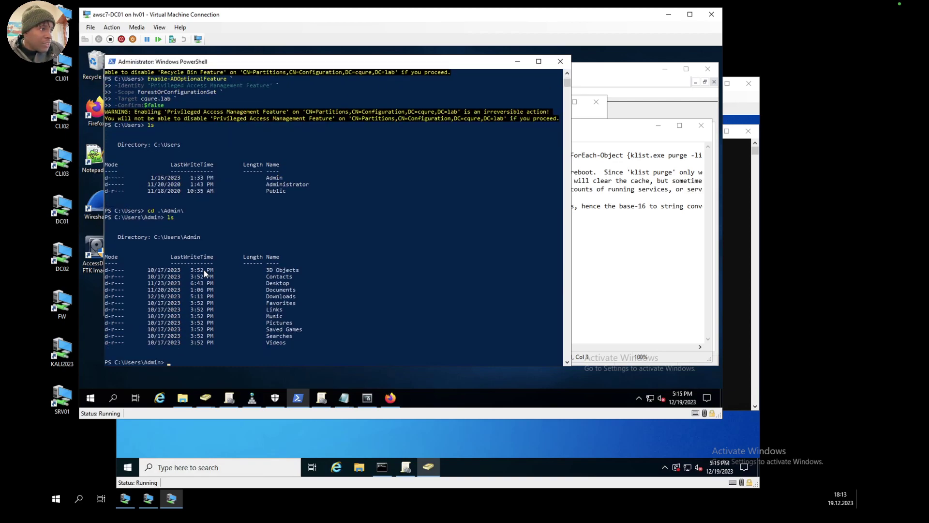
text(cd .\Downloads\)
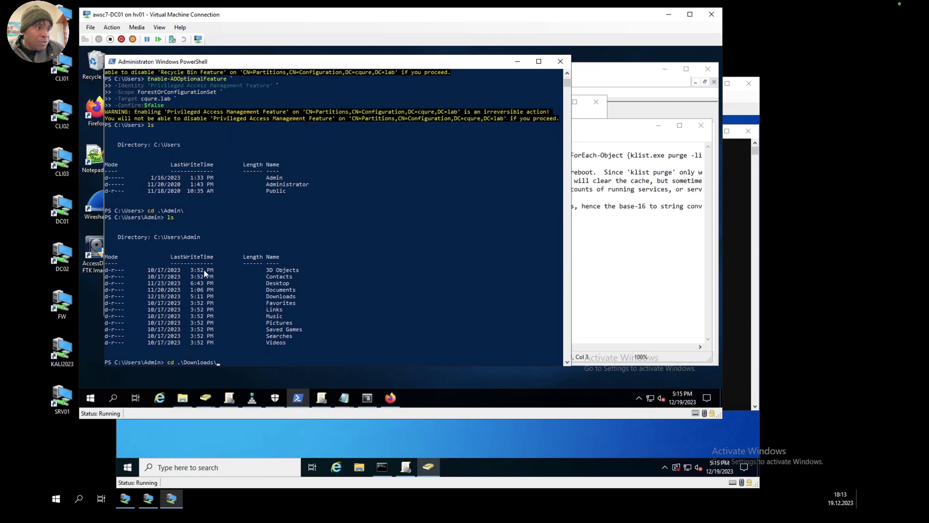
key(Return)
text(ls)
key(Return)
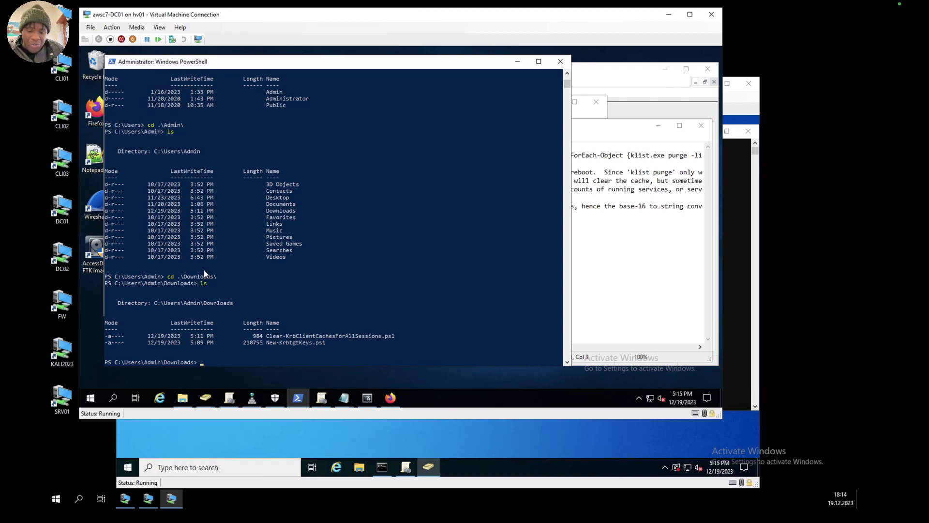
- Launch the New-KrbtgtKeys.ps1 script from the Downloads folder
text(.\N)
key(Tab)
key(Return)
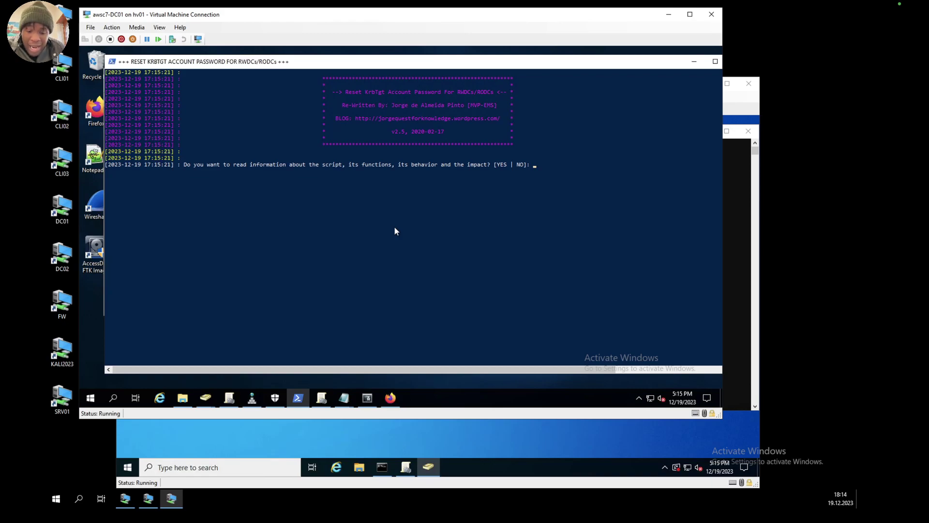
- Answer NO to the script information, choose mode 4 real reset, and accept forest and domain cqure.lab
text(nO)
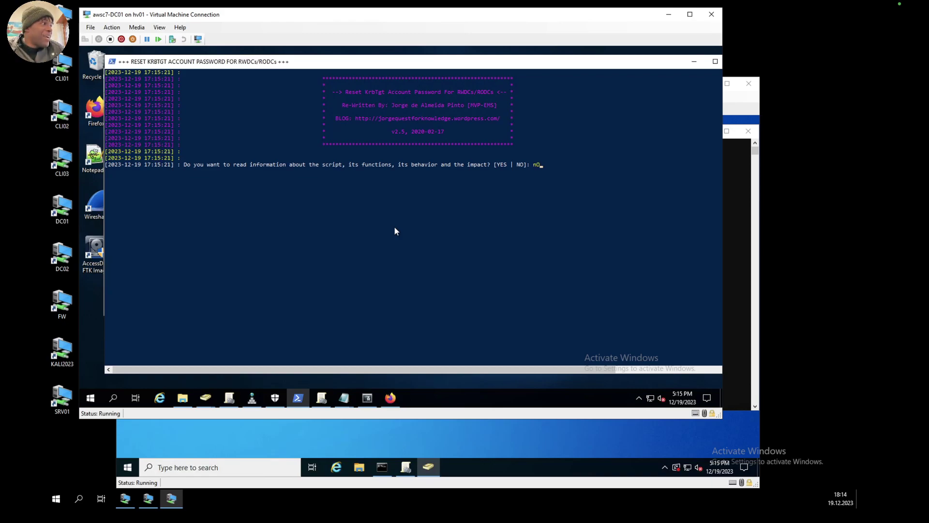
key(BackSpace)
key(BackSpace)
text(NO)
key(Return)
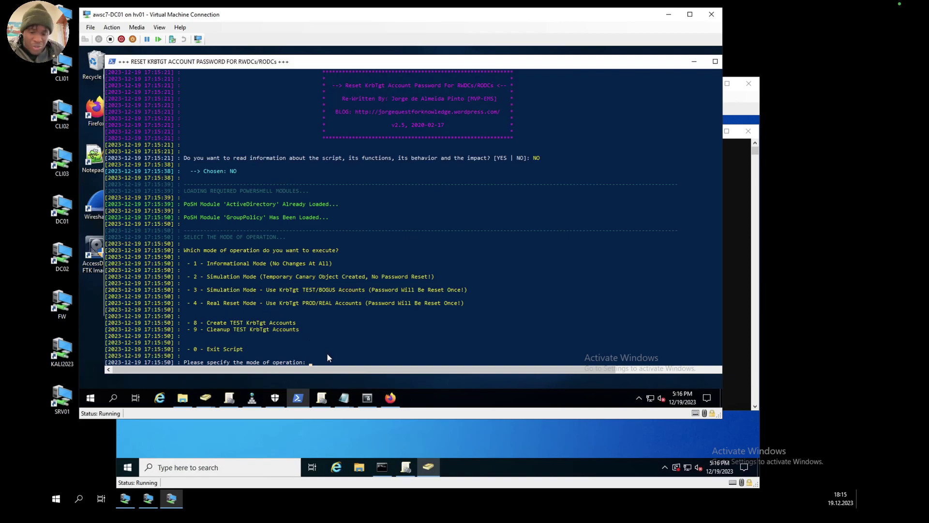
key(Return)
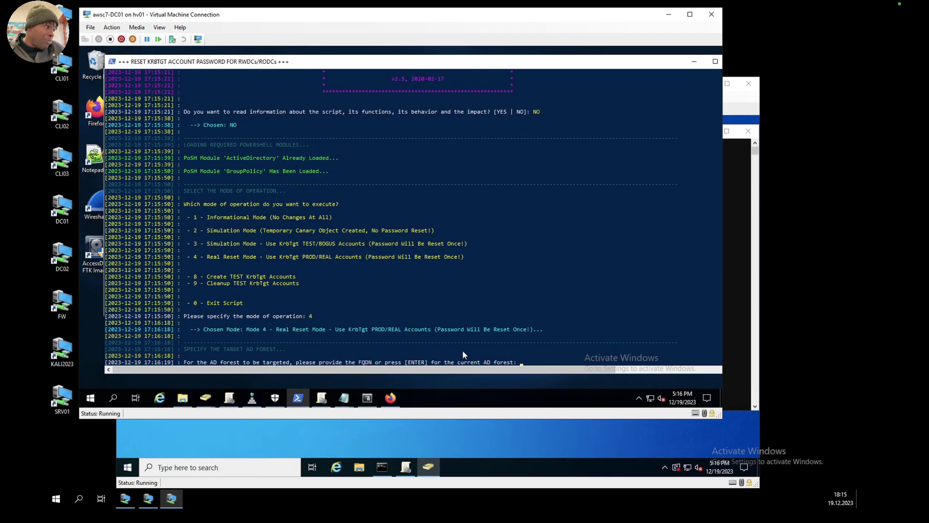
key(Return)
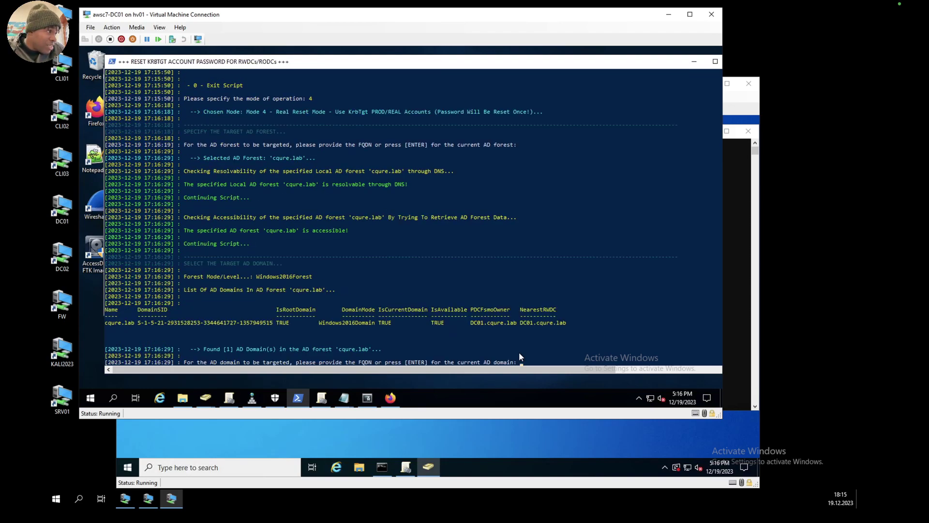
key(Return)
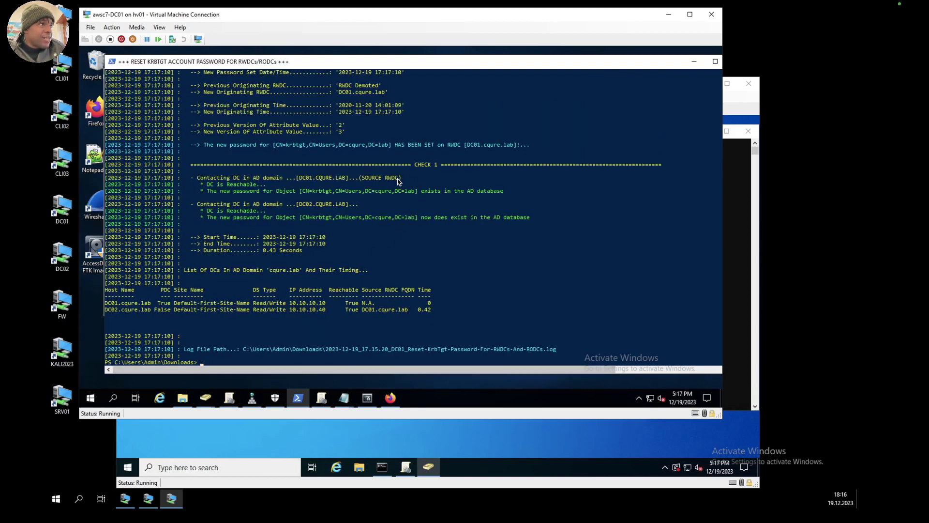
scroll(397, 182, up, 3)
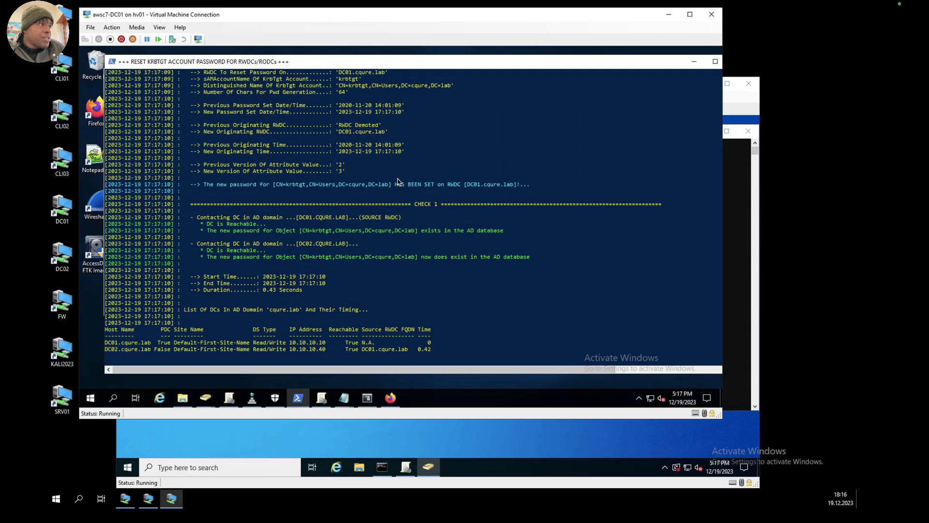
scroll(397, 182, up, 5)
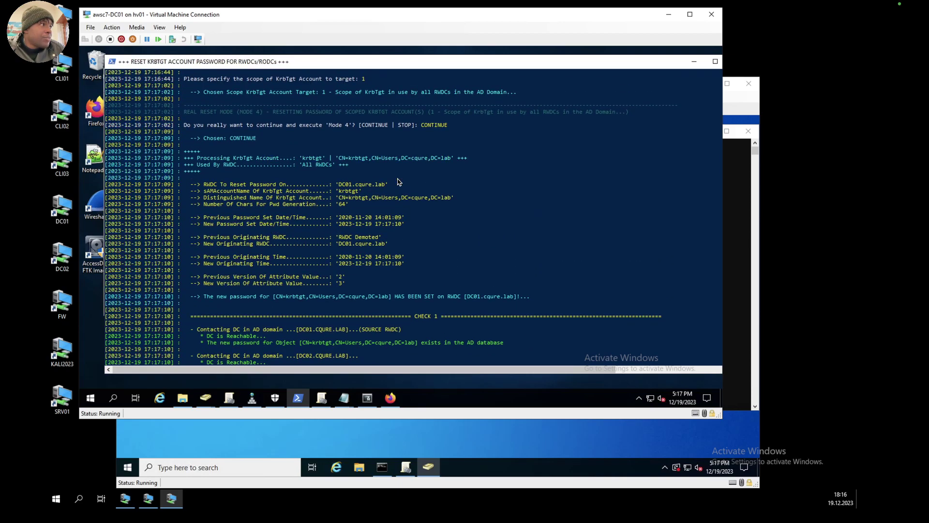
scroll(398, 181, up, 4)
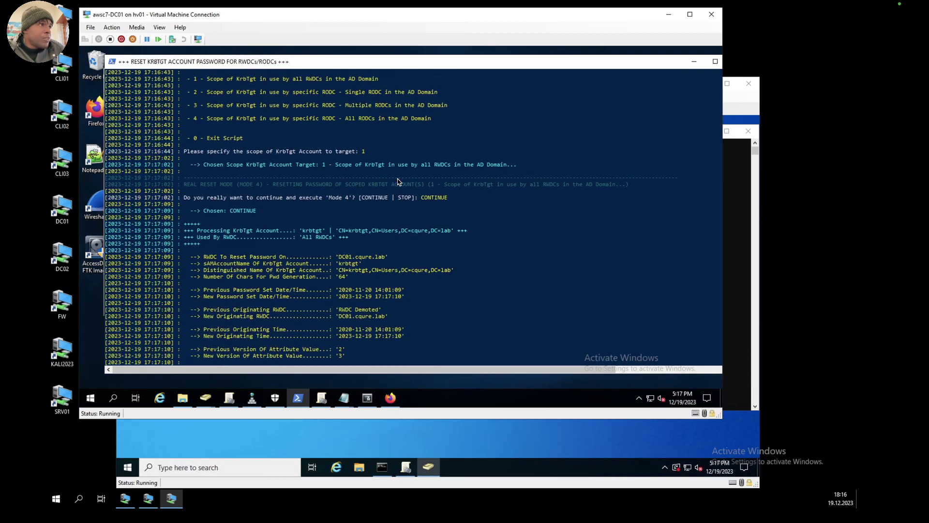
scroll(398, 182, up, 1)
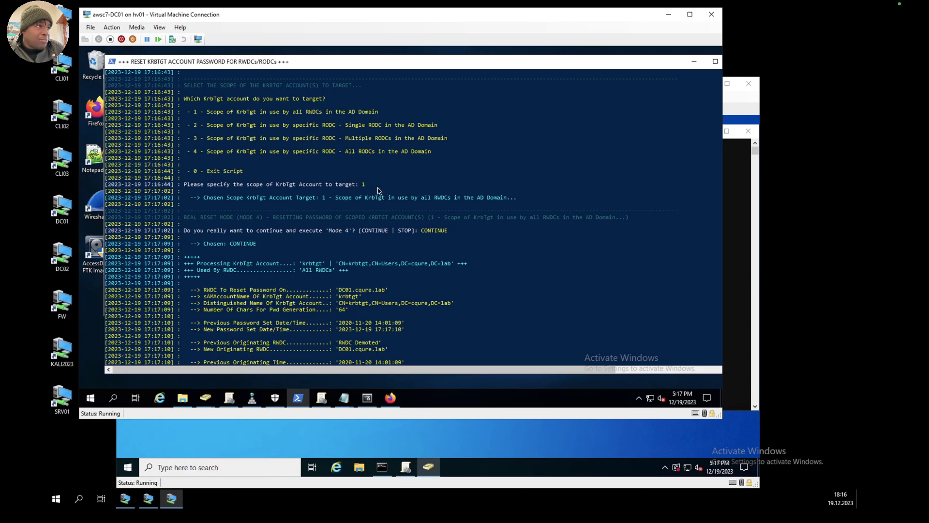
scroll(378, 190, down, 2)
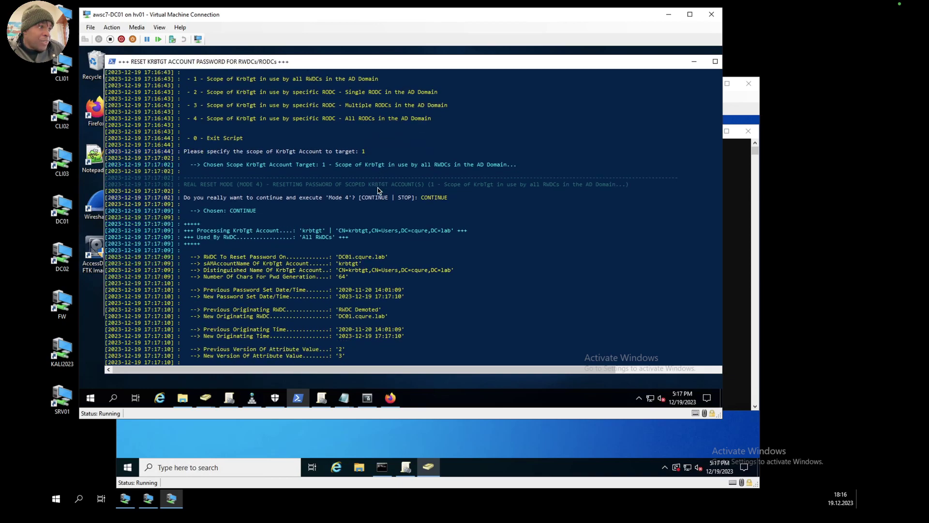
scroll(348, 213, down, 2)
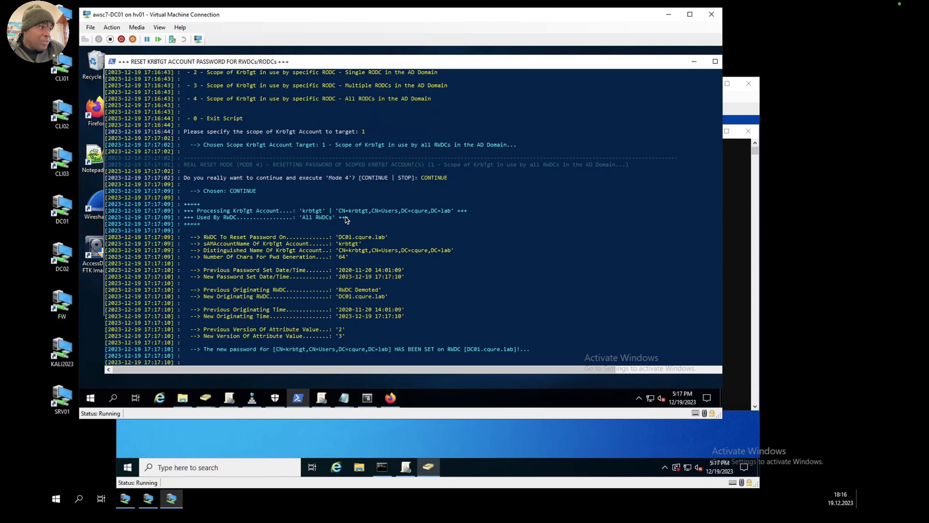
scroll(347, 220, down, 1)
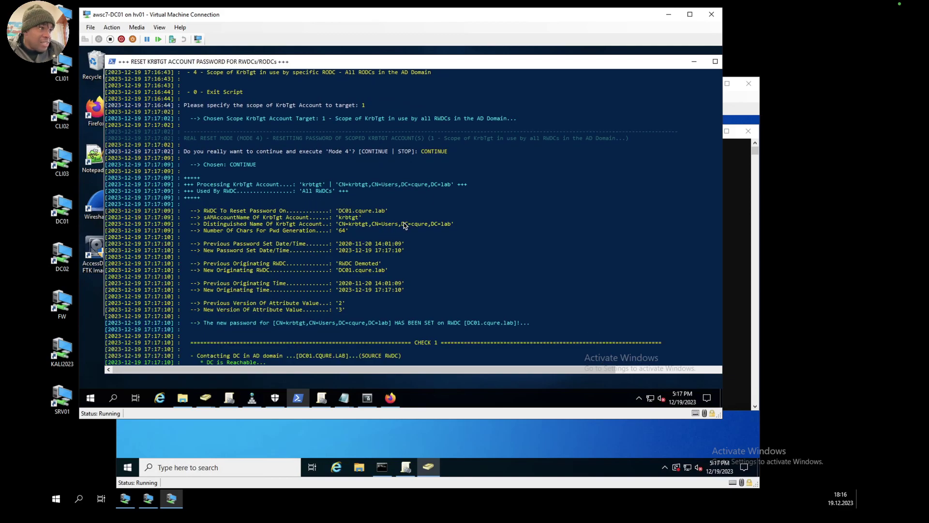
scroll(404, 225, down, 3)
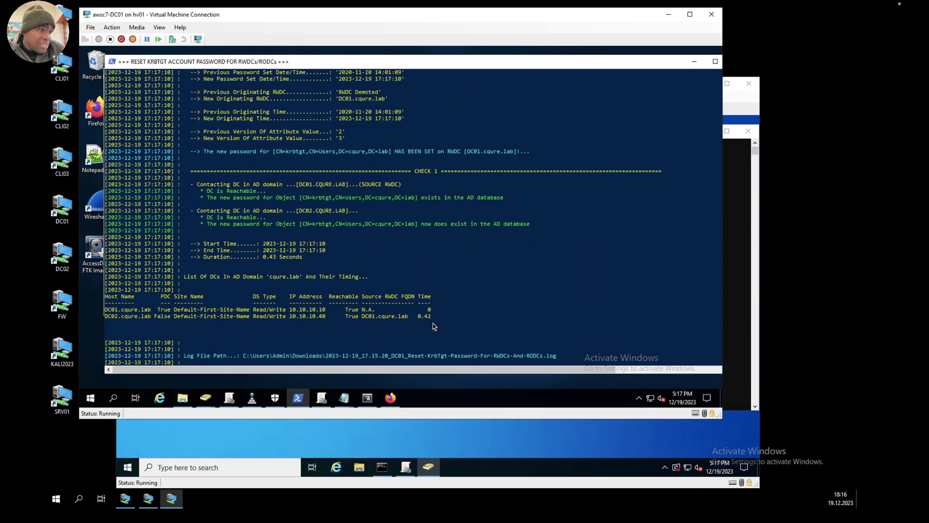
scroll(436, 325, down, 3)
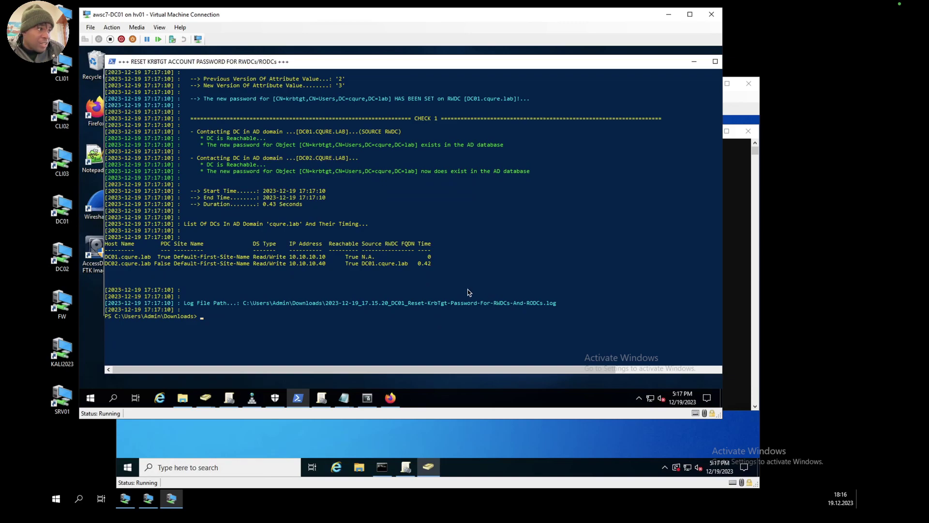
click(184, 398)
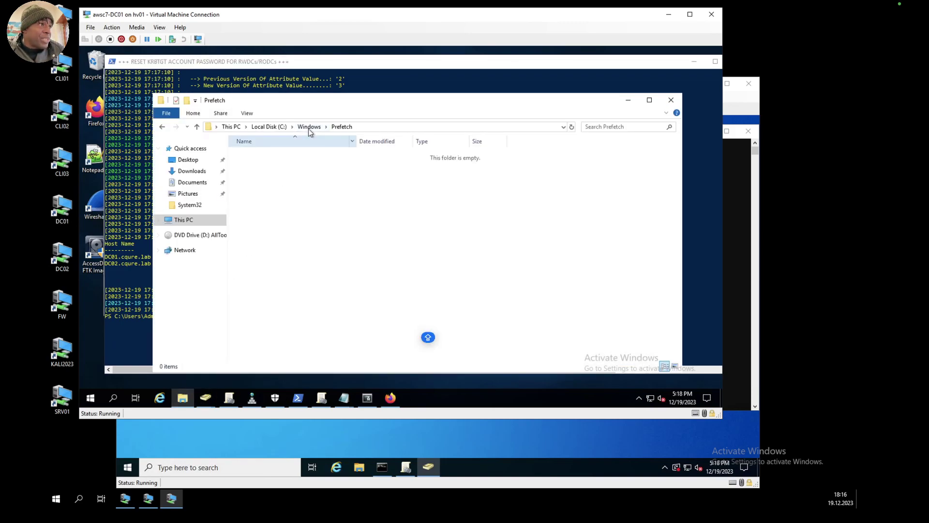
click(191, 170)
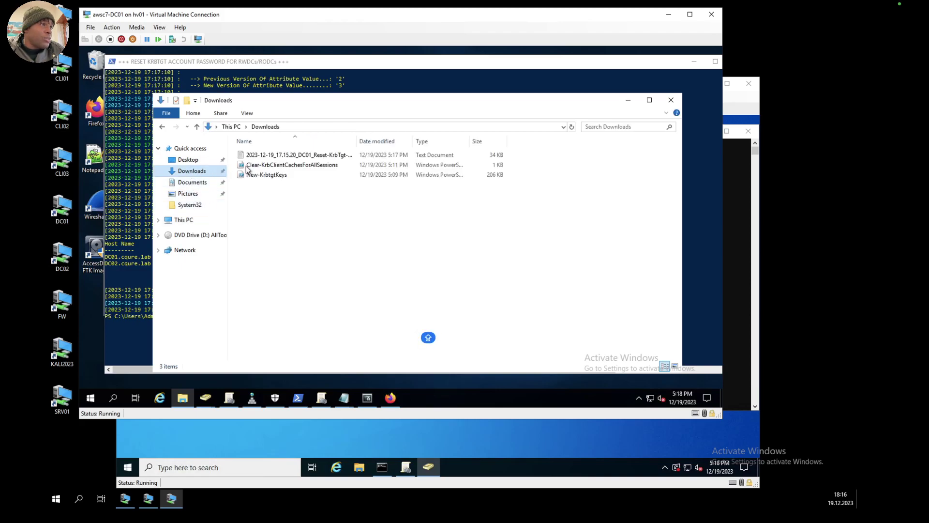
double_click(271, 156)
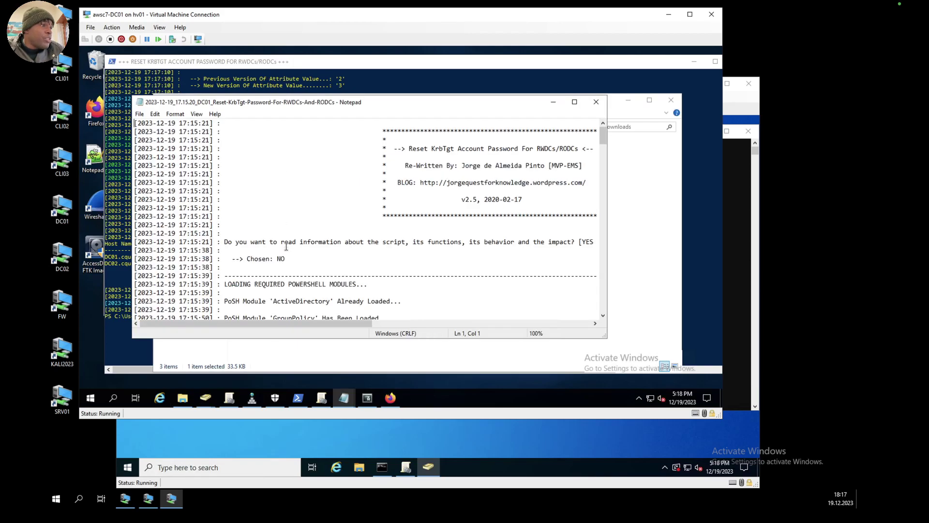
scroll(286, 247, down, 12)
scroll(286, 246, down, 20)
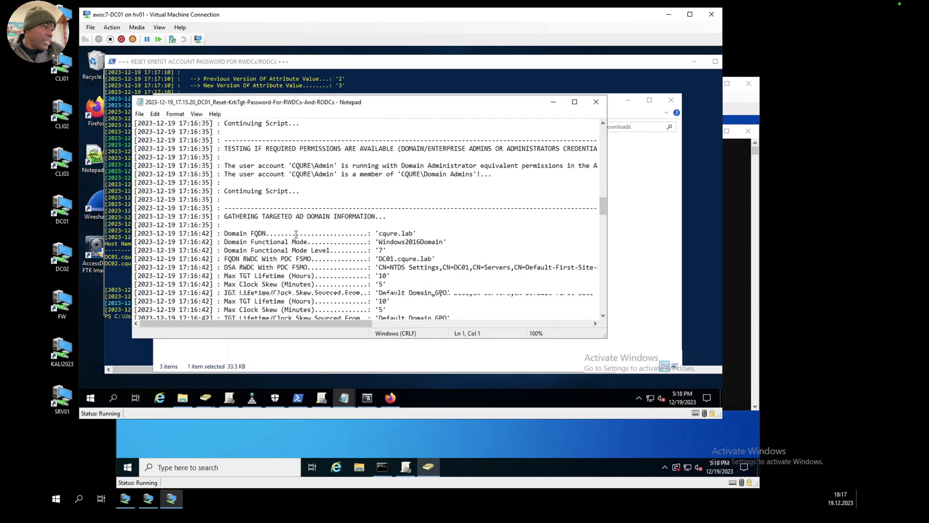
scroll(296, 234, down, 15)
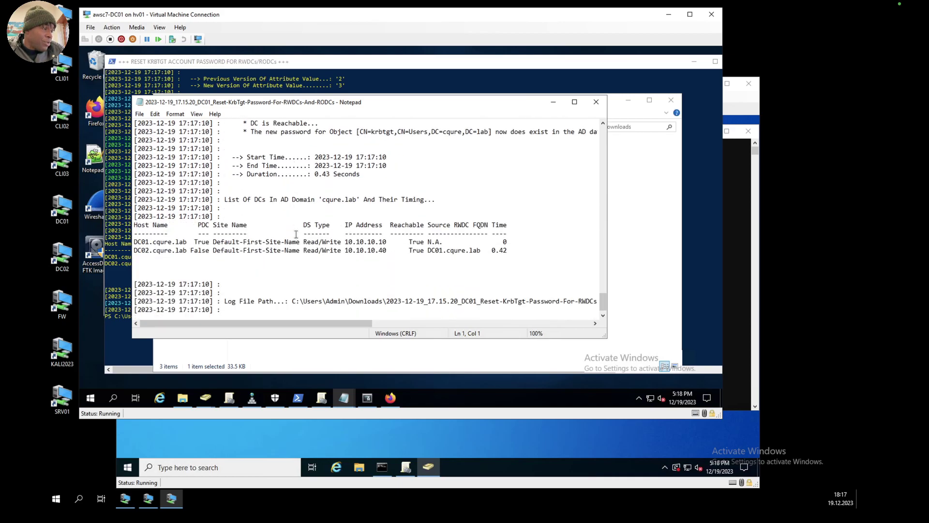
click(596, 102)
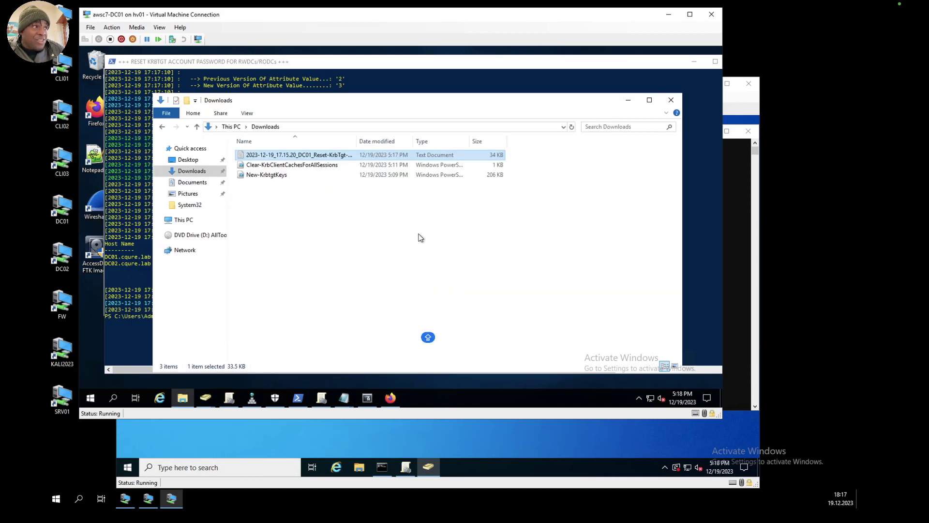
click(628, 100)
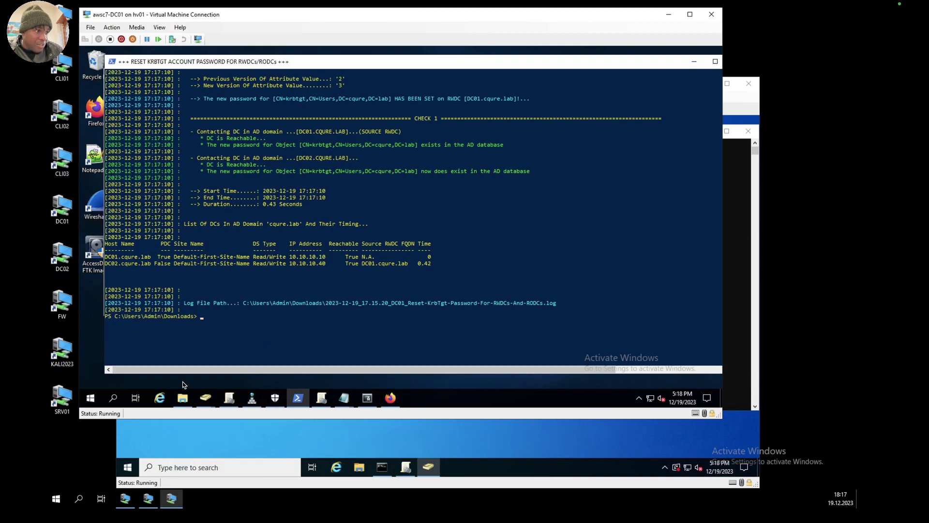
- Search for CMD and launch Command Prompt as administrator, approving the UAC prompt
click(95, 404)
text(CMD)
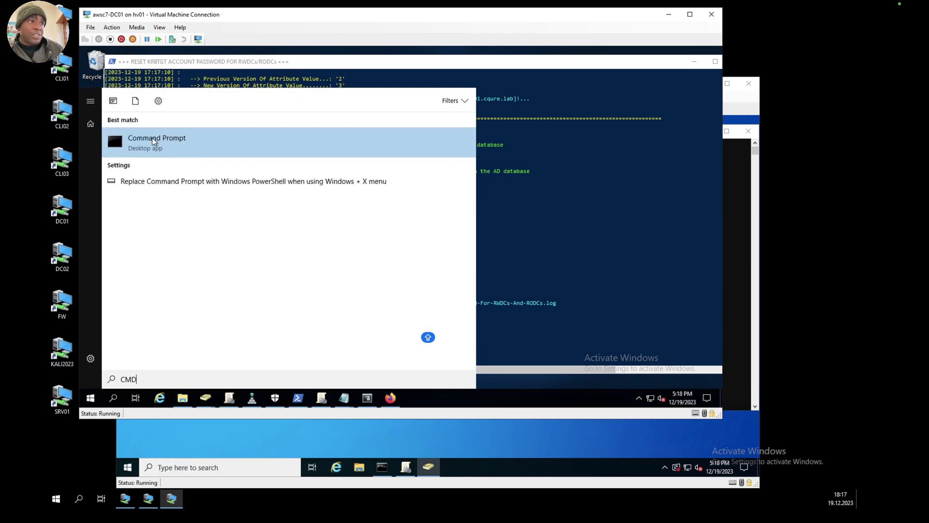
right_click(153, 140)
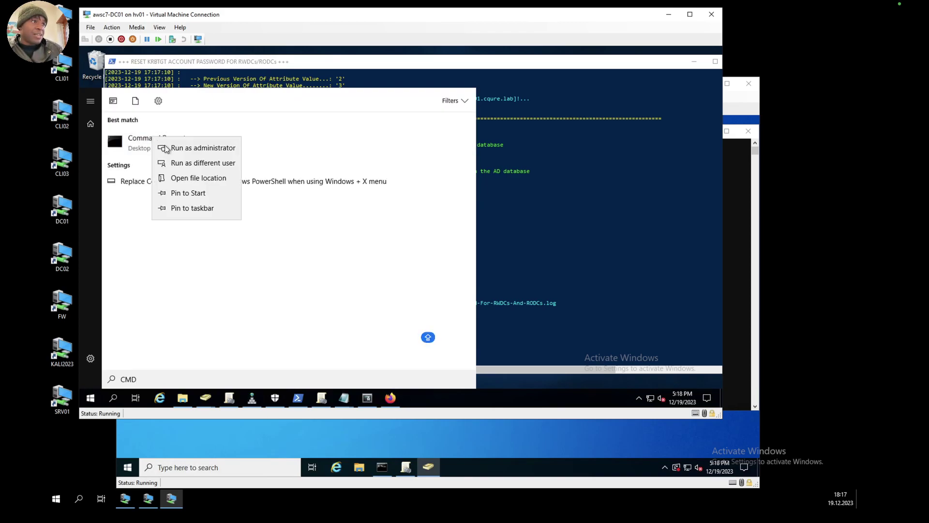
click(196, 149)
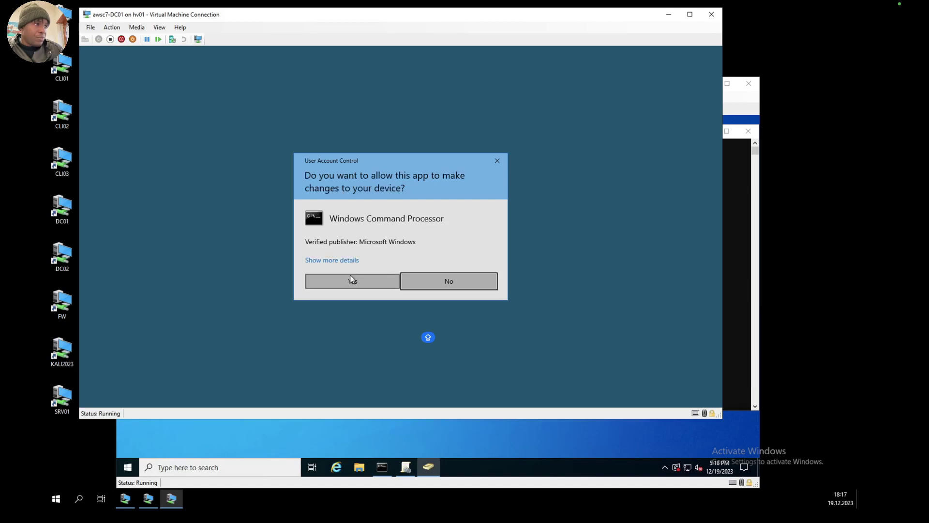
click(350, 277)
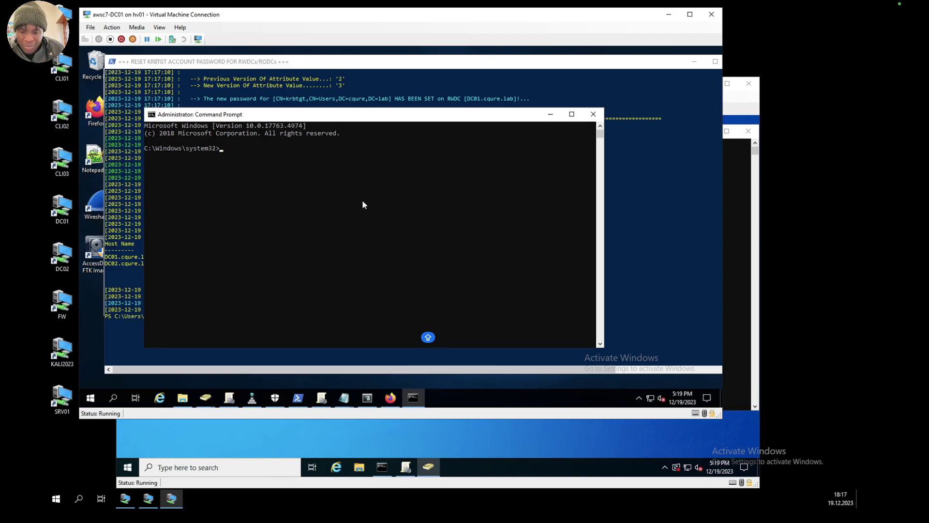
- Move up to the C:\ root and list its contents with dir
text(CD ../)
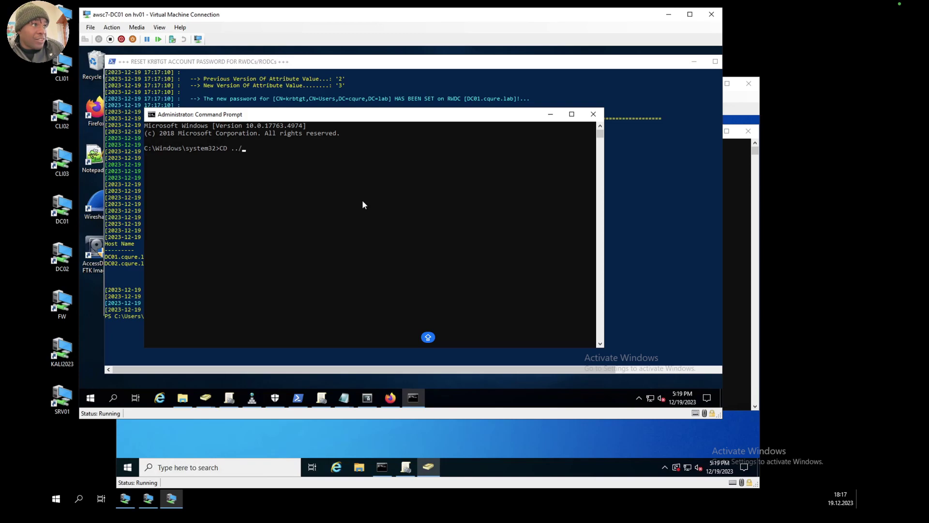
text(..)
key(Return)
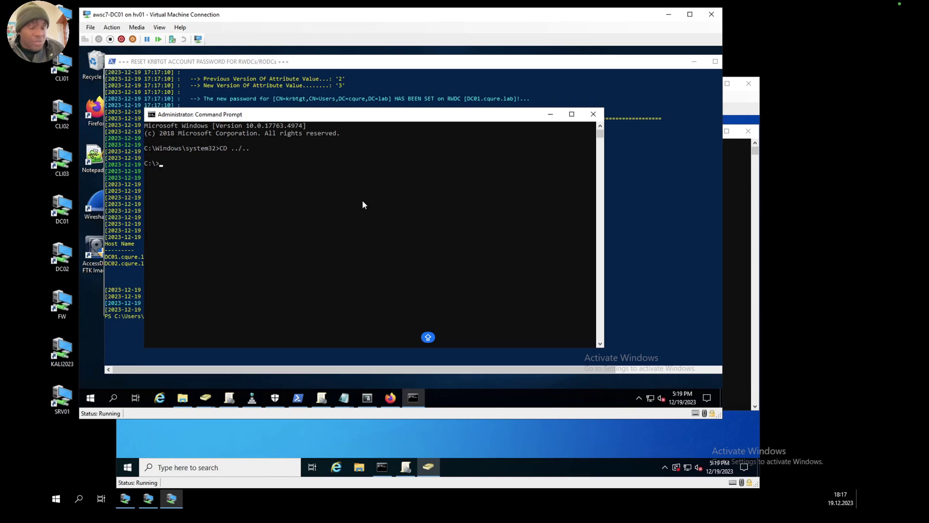
text(ls)
key(Return)
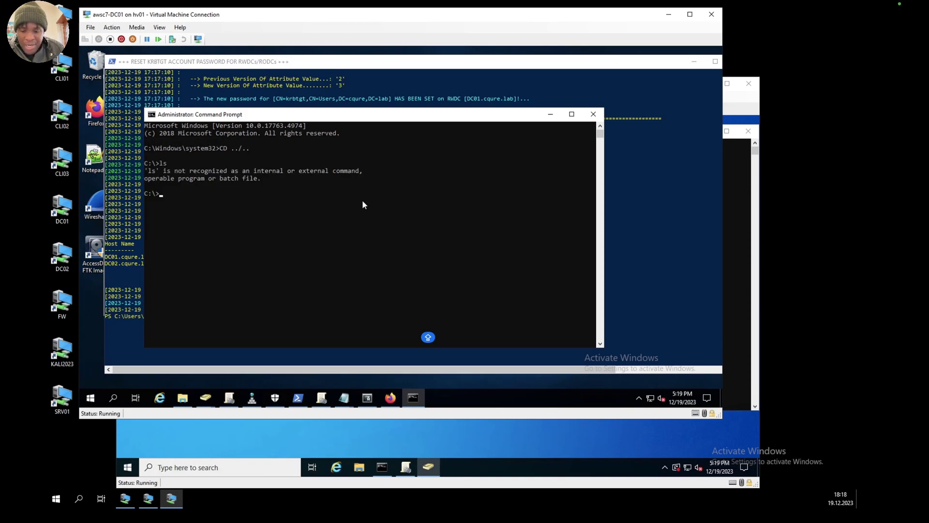
text(dir])
key(BackSpace)
key(Return)
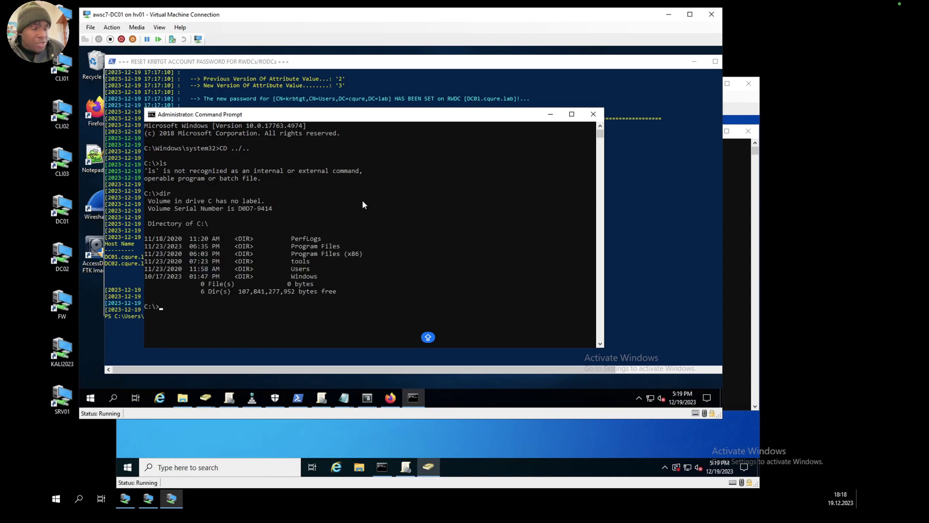
- Change into C:\Users\Admin\Downloads
text(cd Users)
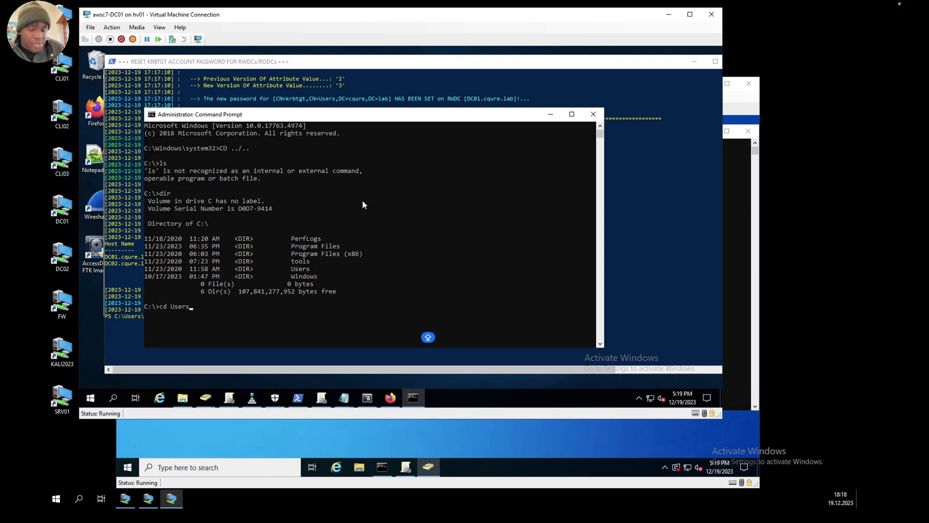
key(Return)
text(cd A)
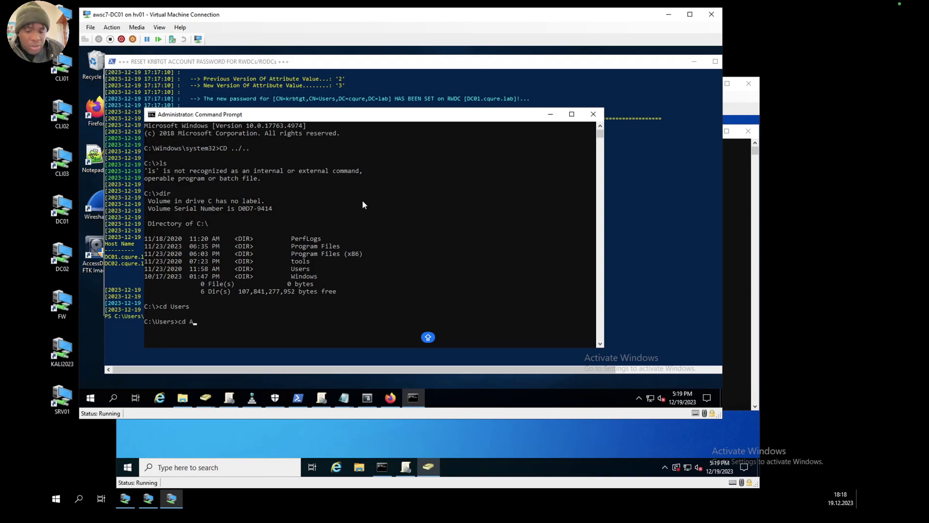
text(dmin)
key(Return)
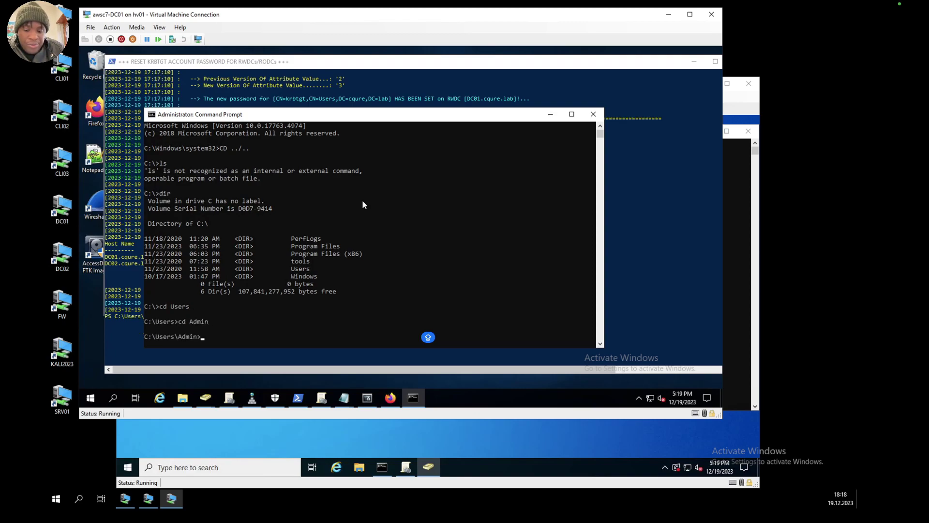
text(cd Deo)
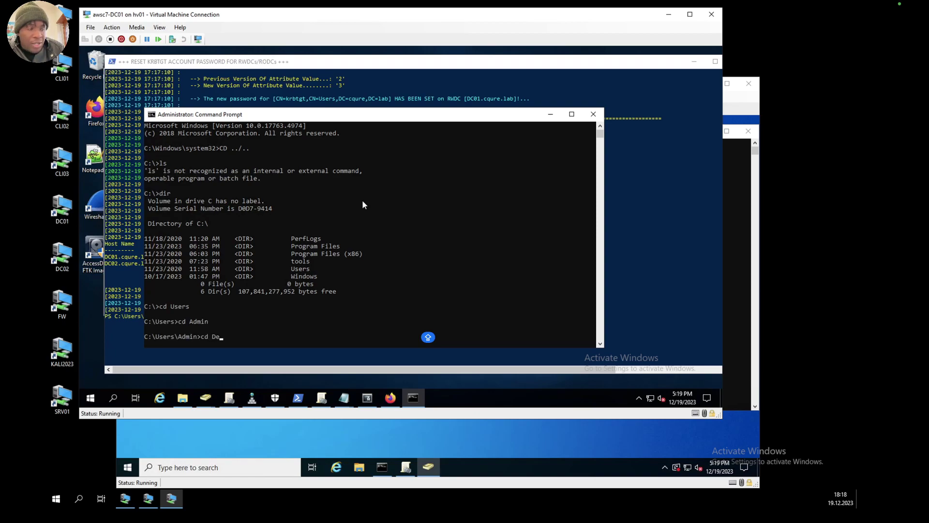
key(BackSpace)
key(BackSpace)
text(ownloads)
key(Return)
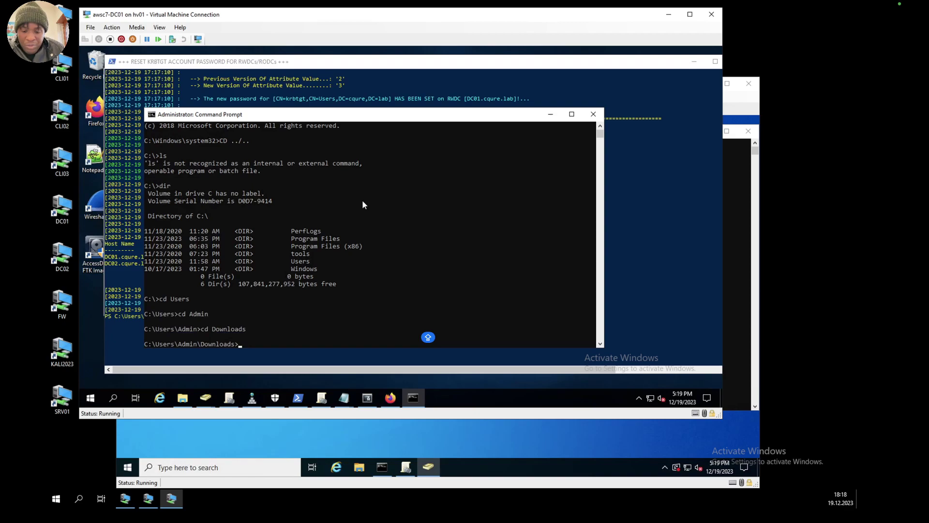
- Create a folder named Reports with mkdir
text(mkdir)
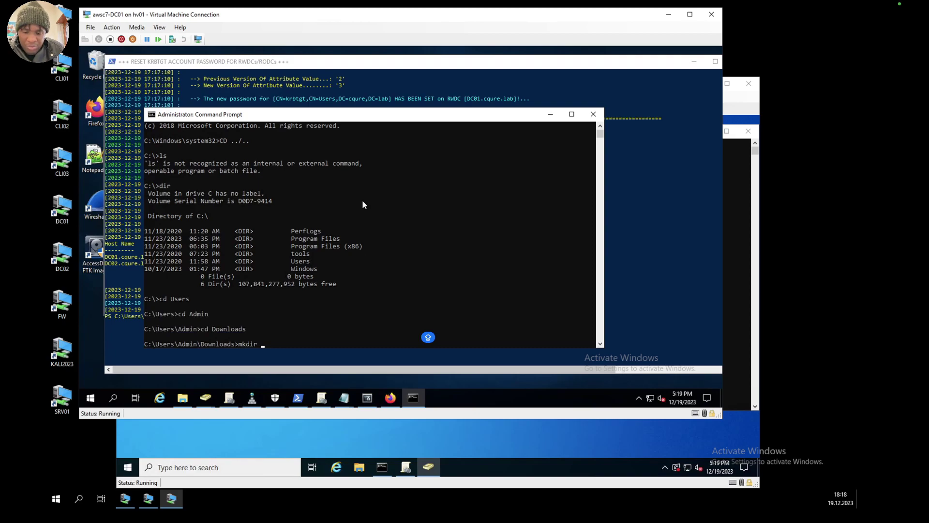
text(Reports)
key(Return)
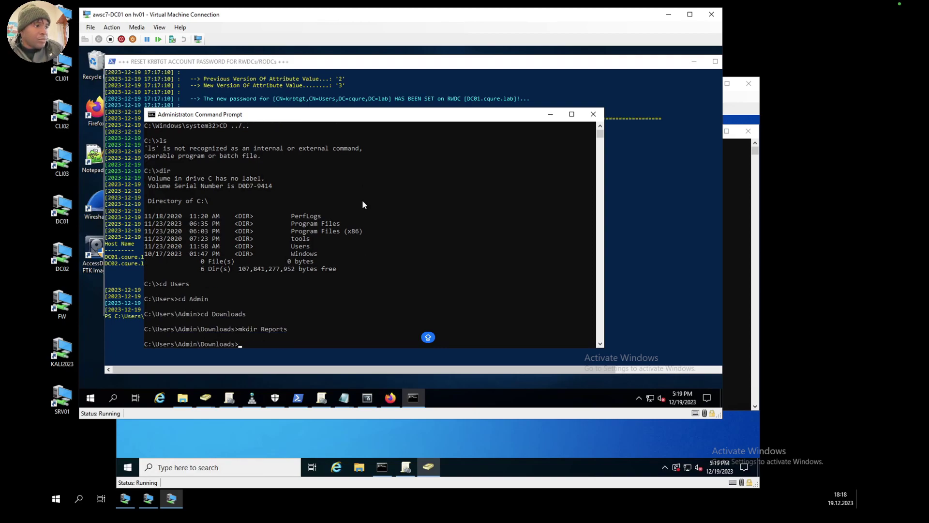
- Enter Reports and type "D:\AllTools\Tools\PingCastle_3.0.0.4\PingCastle.exe" --healthcheck at the prompt
text(cd Reports)
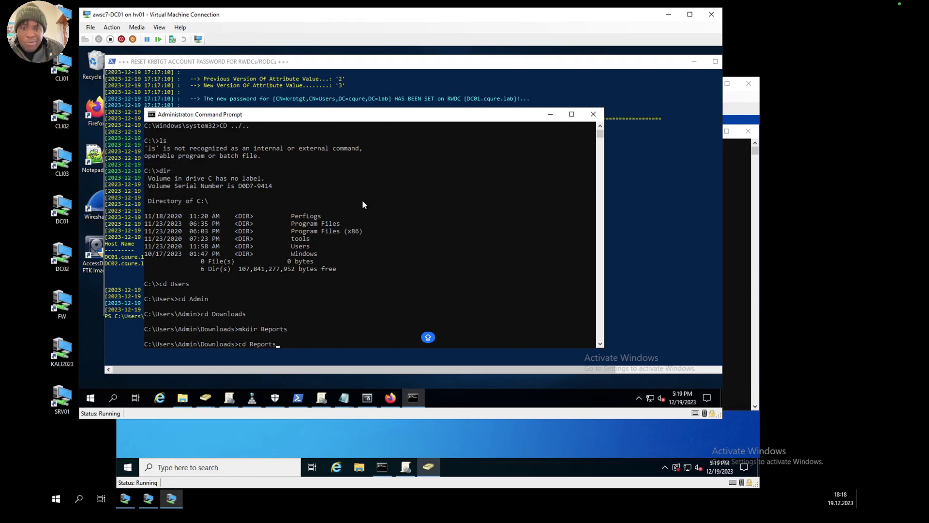
key(Return)
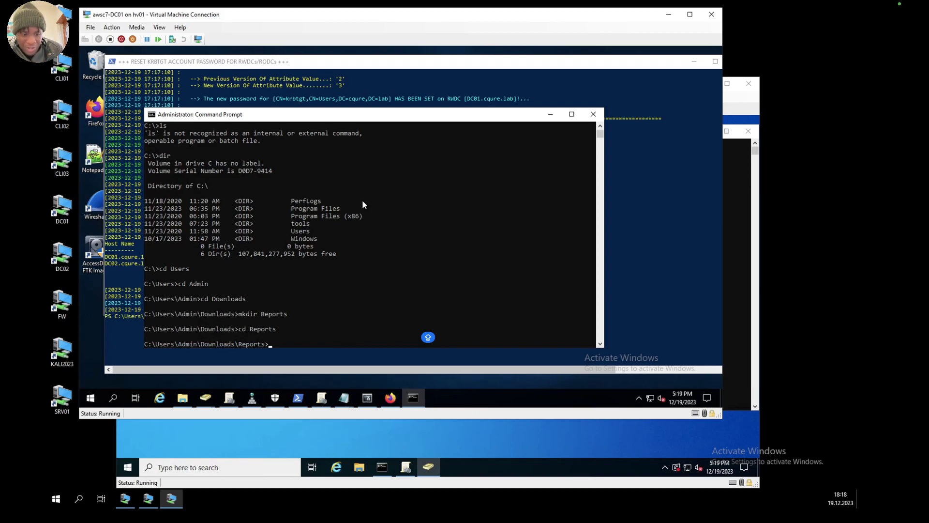
text(D:\AllTools")
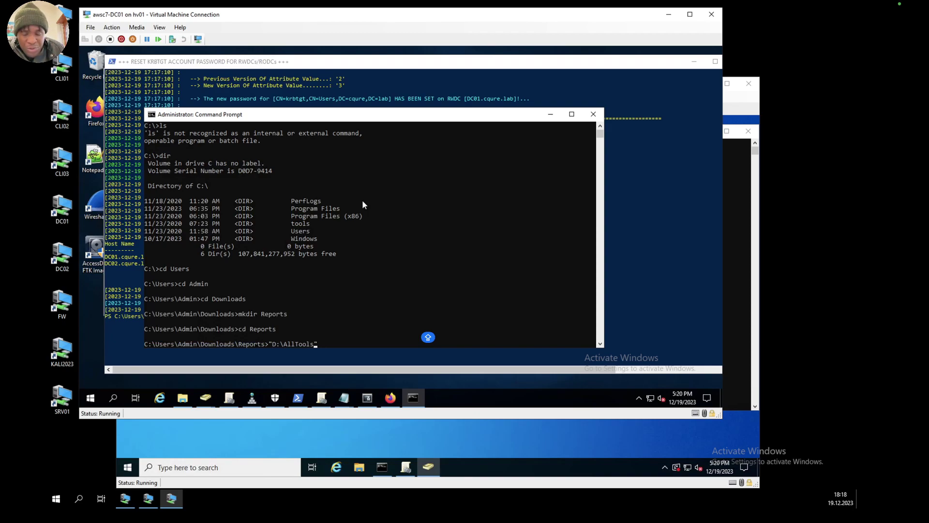
key(BackSpace)
text(\")
key(Tab)
key(BackSpace)
text(\")
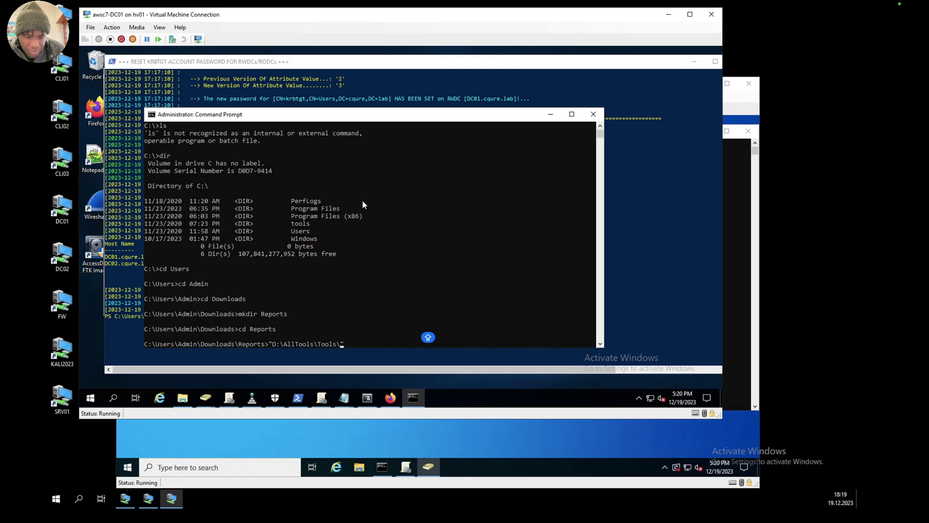
text(Pin)
key(Tab)
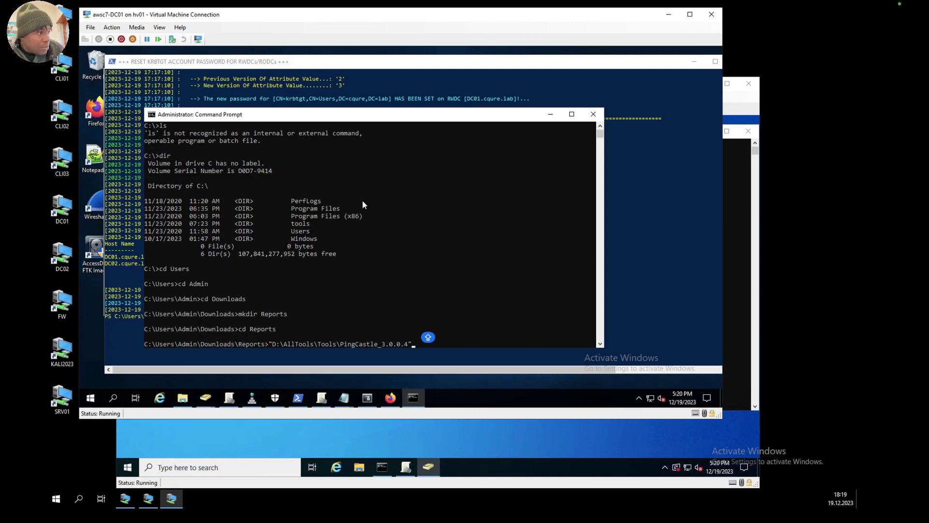
key(BackSpace)
text(\")
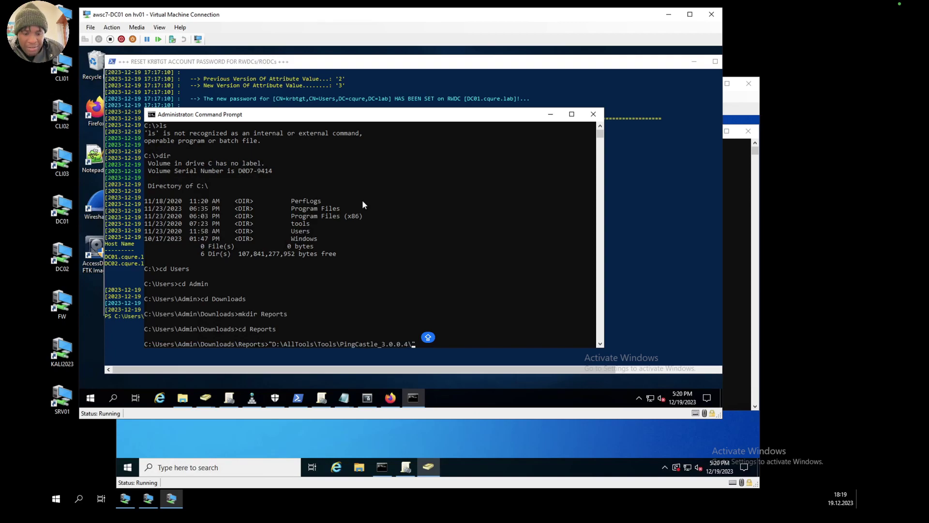
text(P)
key(Tab)
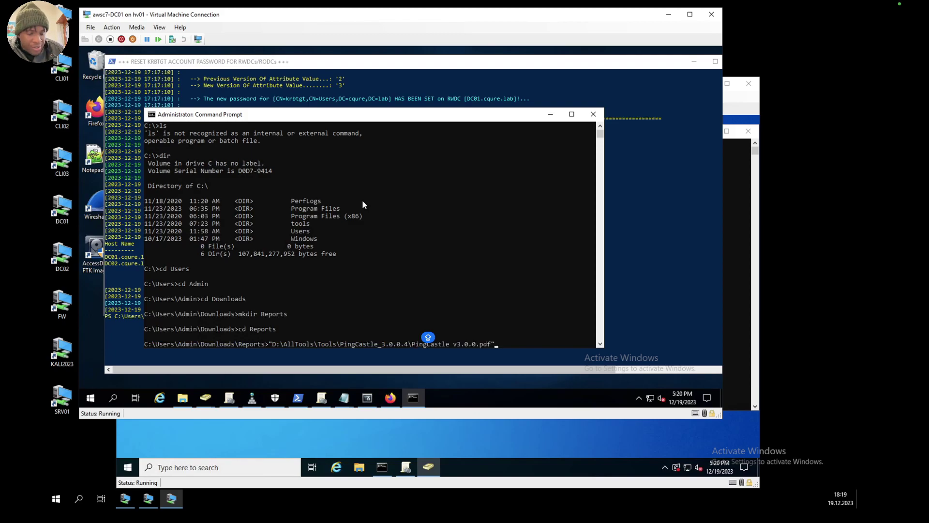
key(BackSpace)
key(BackSpace)
key(BackSpace)
key(BackSpace)
key(BackSpace)
key(BackSpace)
key(BackSpace)
key(BackSpace)
key(BackSpace)
key(BackSpace)
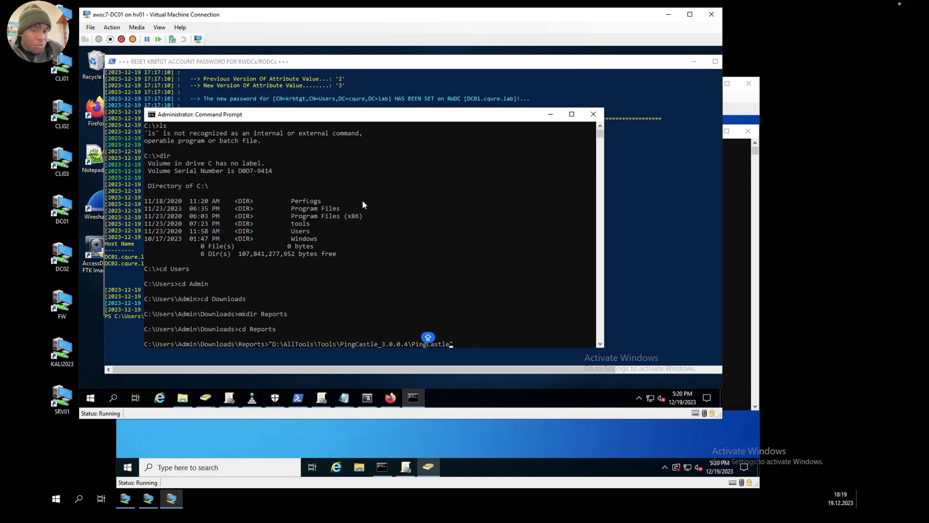
text(.exe" )
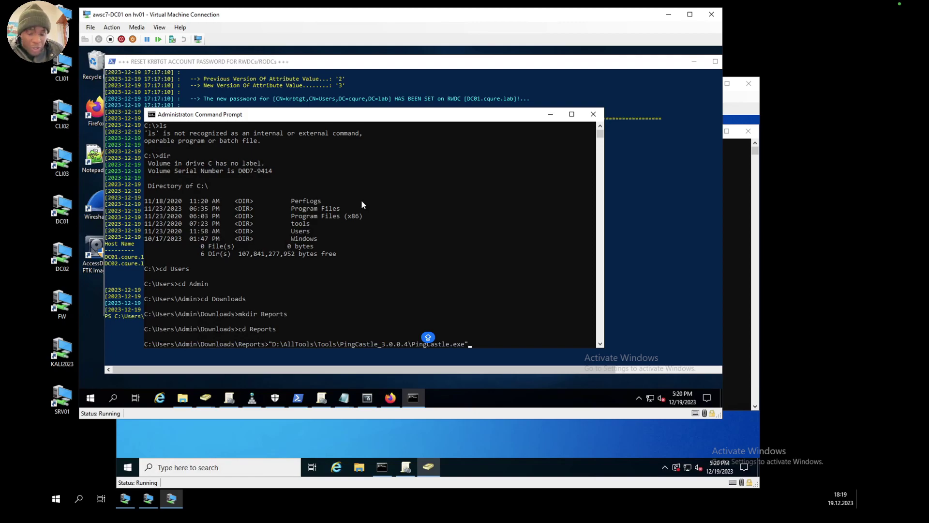
text(--health)
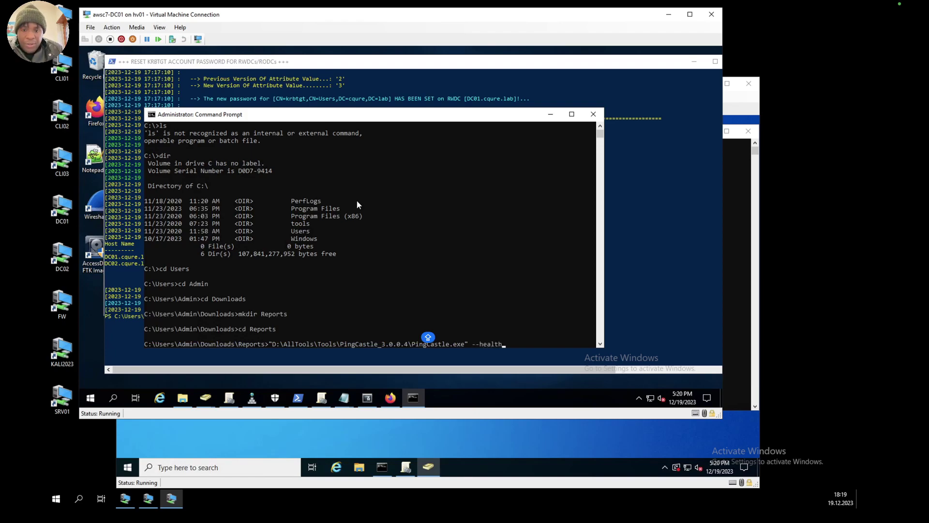
text(check)
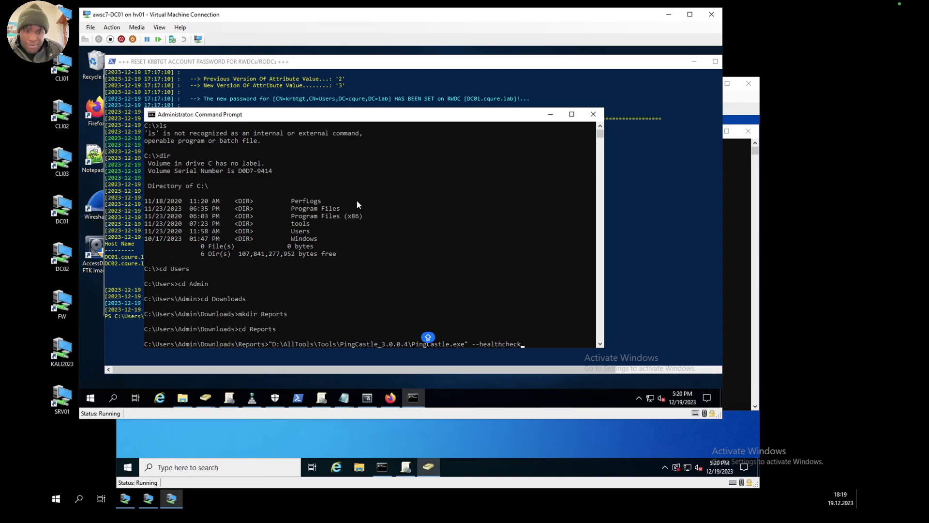
- Run the PingCastle healthcheck and scroll the output to the cqure.lab analysis completed line
key(Return)
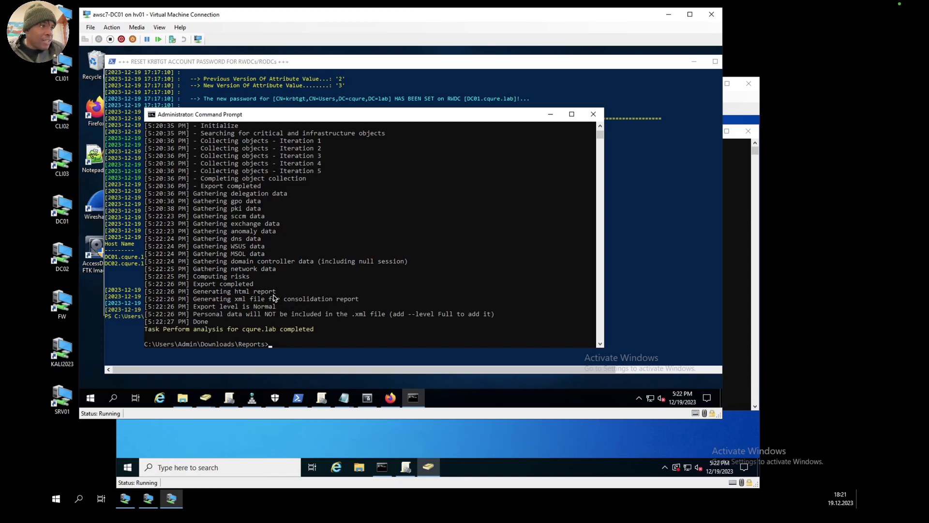
scroll(272, 293, up, 1)
scroll(272, 293, up, 1)
drag(274, 258, 272, 271)
scroll(272, 269, up, 3)
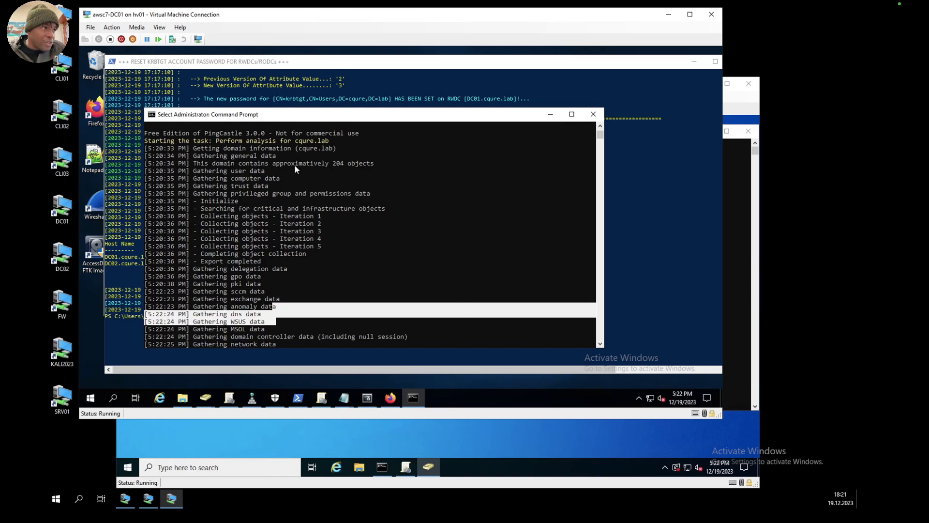
scroll(295, 164, down, 1)
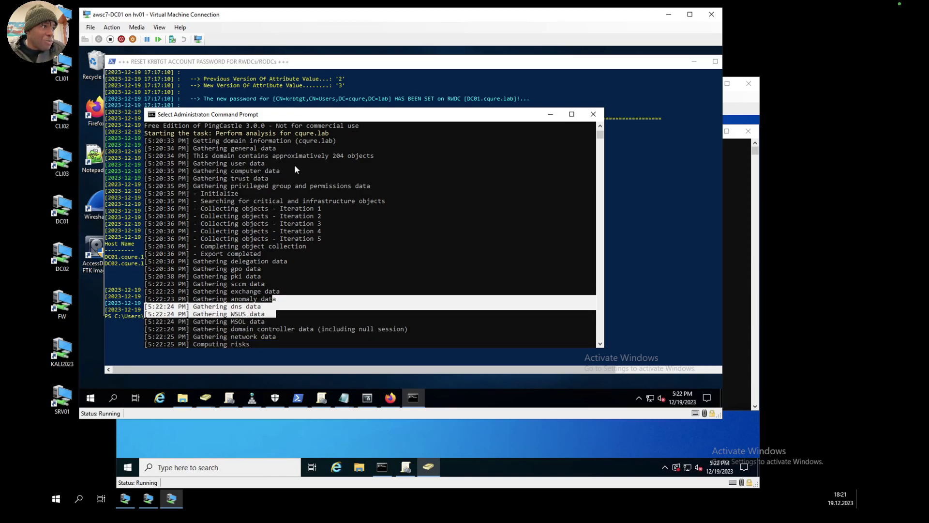
scroll(295, 164, down, 1)
scroll(277, 199, down, 3)
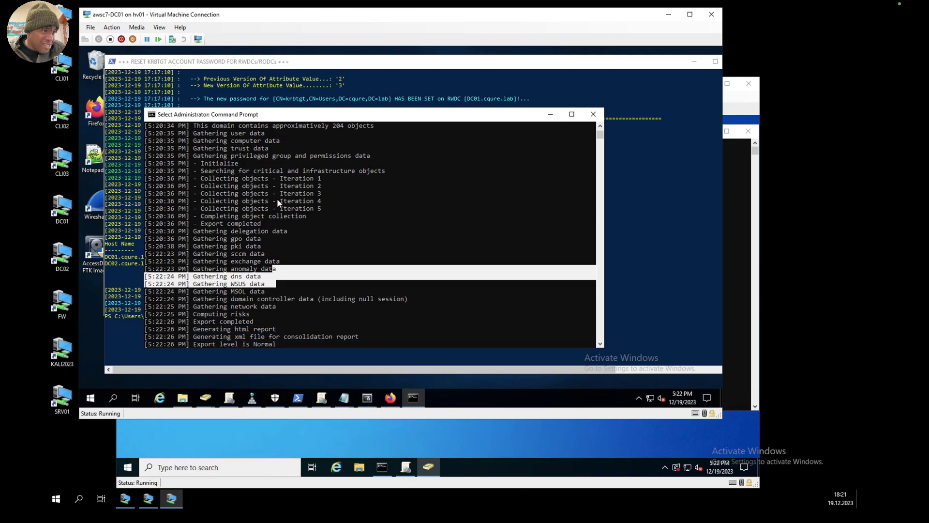
scroll(277, 199, down, 1)
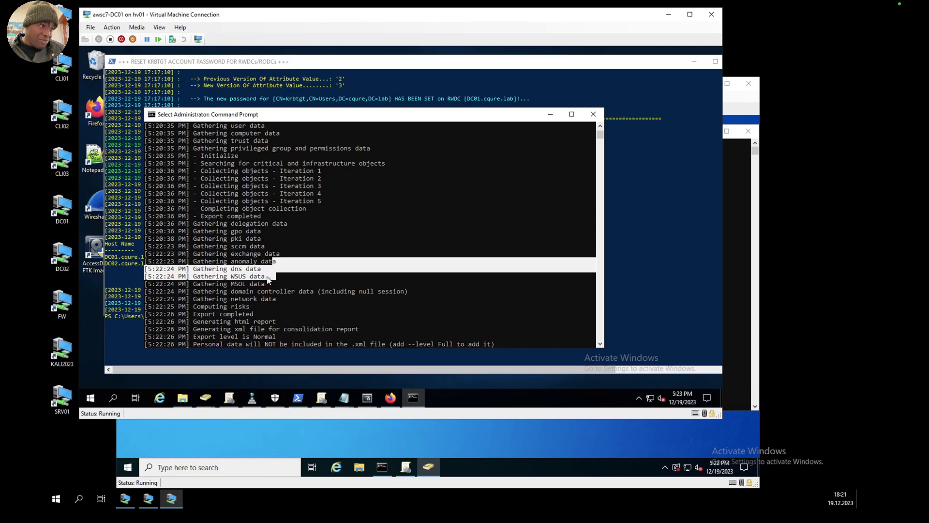
scroll(275, 268, down, 5)
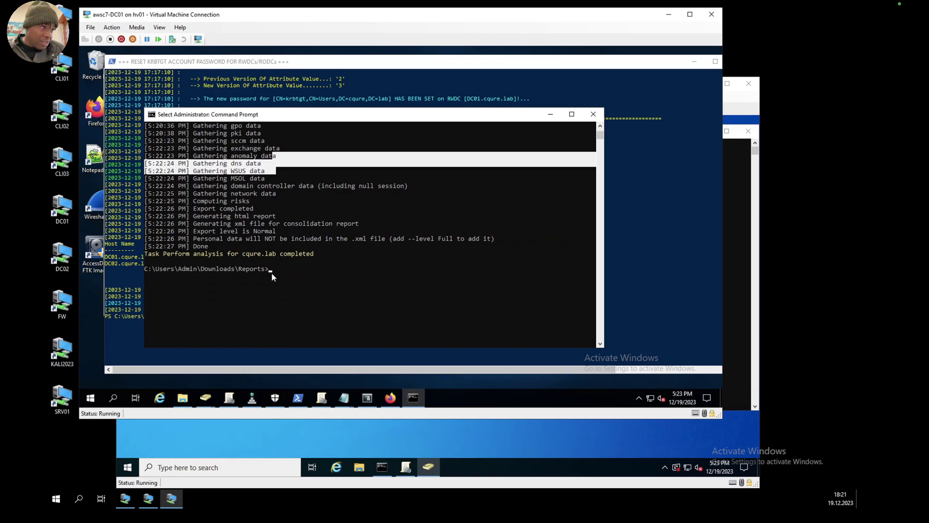
- From the Downloads folder in File Explorer, open Reports and the ad_hc_cqure.lab HTML report
click(182, 397)
double_click(263, 185)
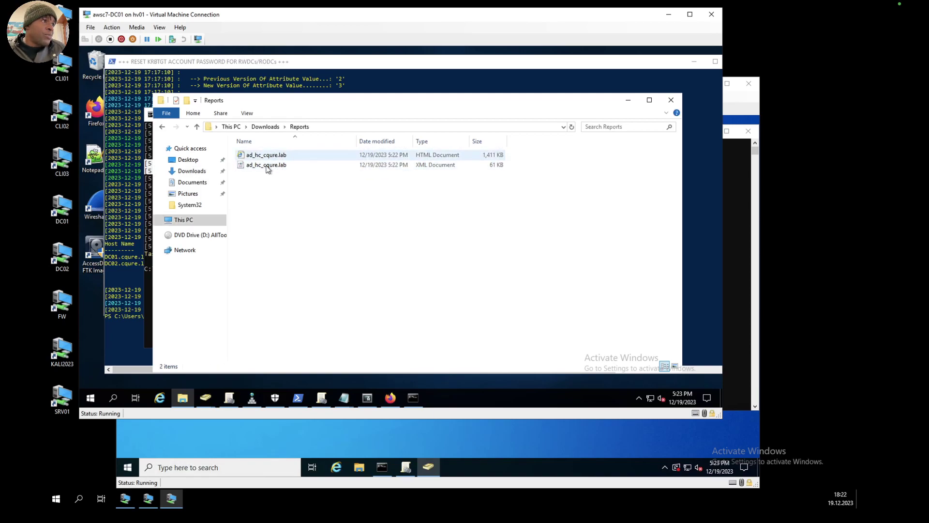
double_click(262, 155)
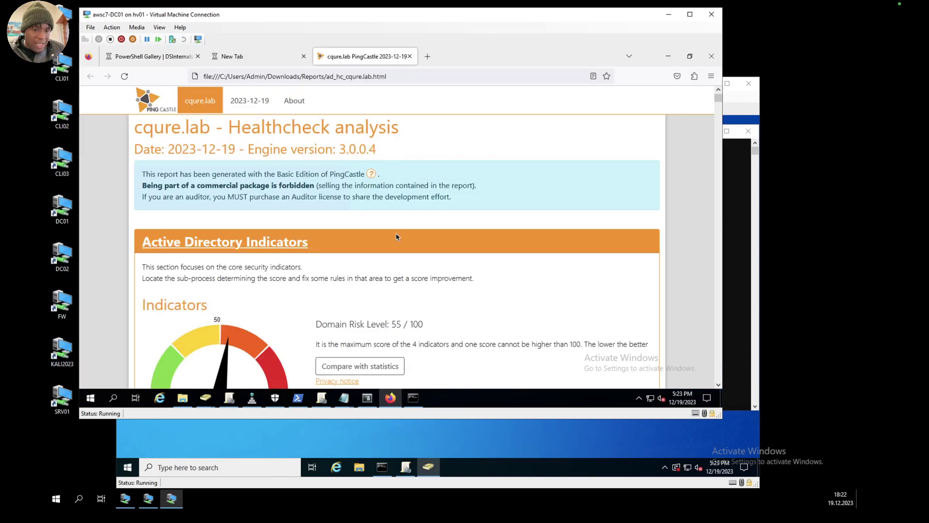
- Scroll past the indicator scores (Stale Object 21, Privileged Accounts 55, Trusts 0, Anomalies 52) to the Risk model table
scroll(397, 235, down, 1)
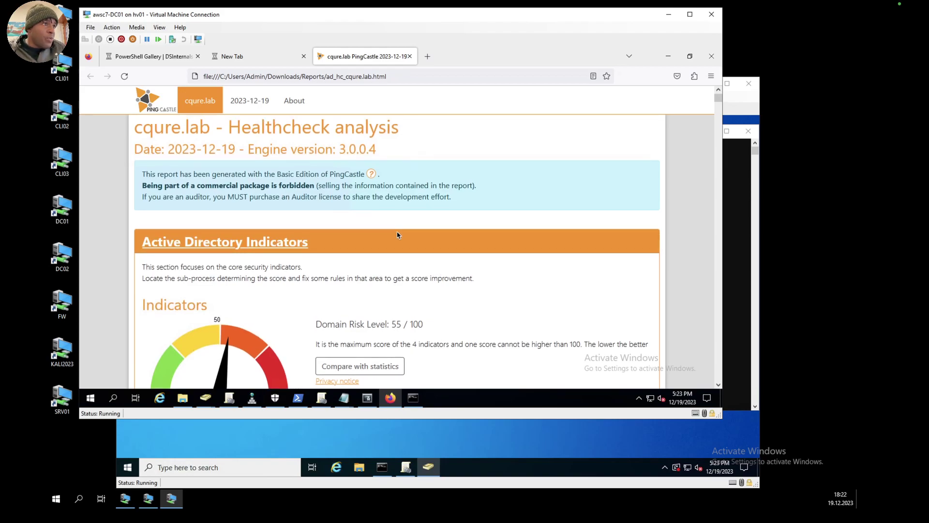
scroll(397, 235, down, 3)
scroll(419, 235, down, 1)
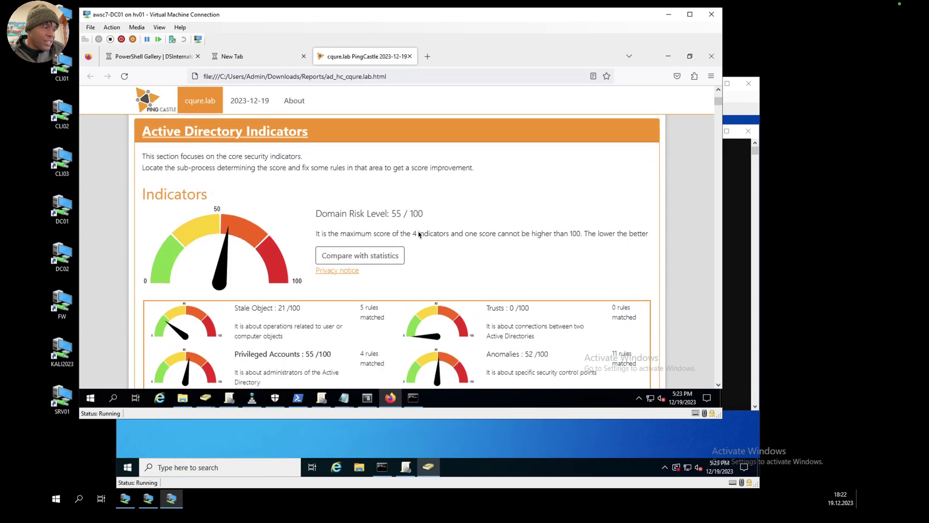
scroll(419, 235, down, 2)
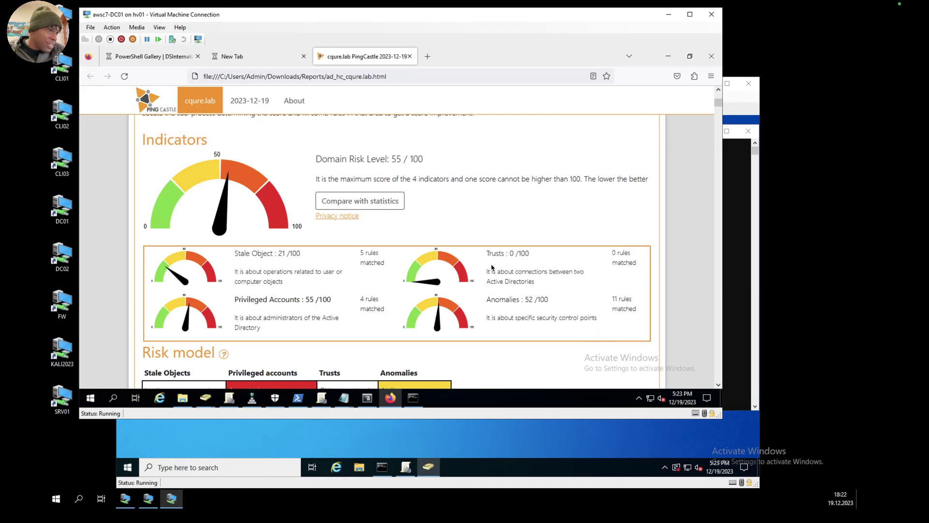
scroll(491, 267, down, 2)
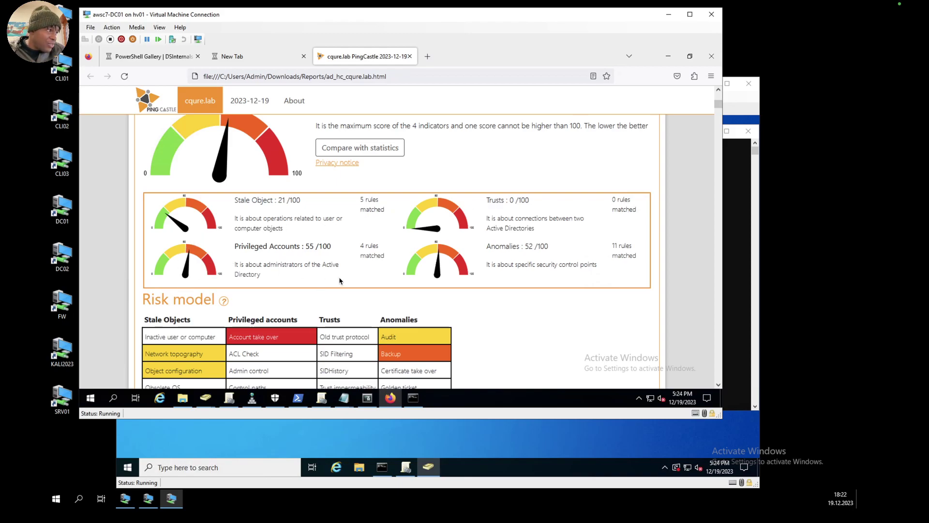
scroll(496, 250, down, 1)
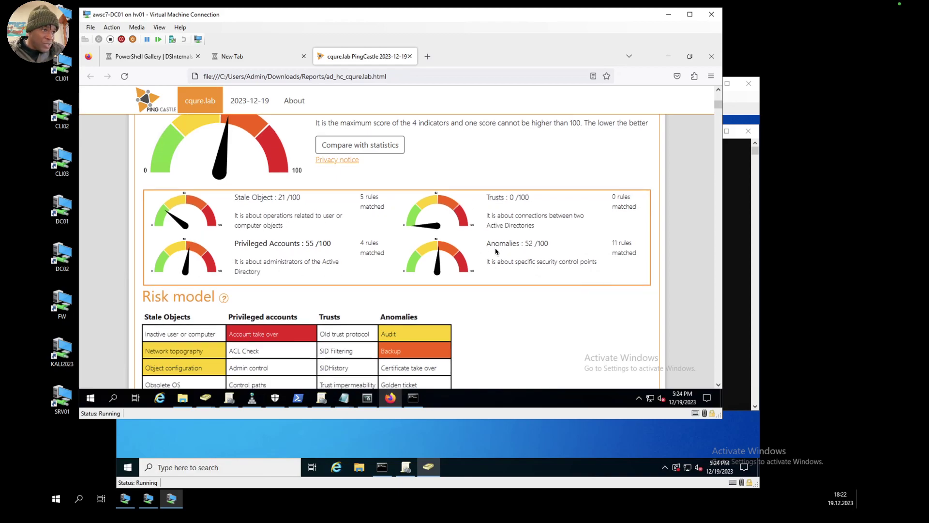
scroll(495, 250, down, 3)
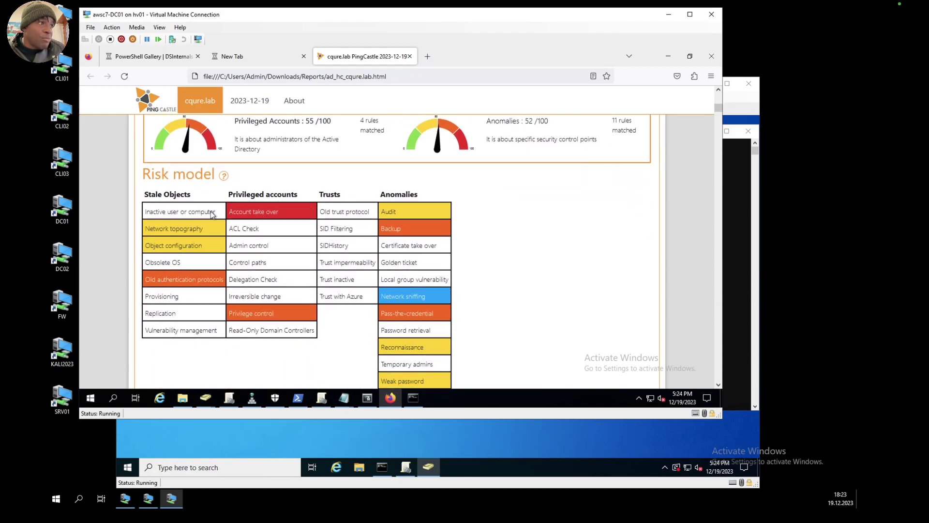
- Inspect the Risk model rules for Old authentication protocols (NTLMv1/LM), Pass-the-credential and Account take over (3 rules, 40)
mouse_move(215, 231)
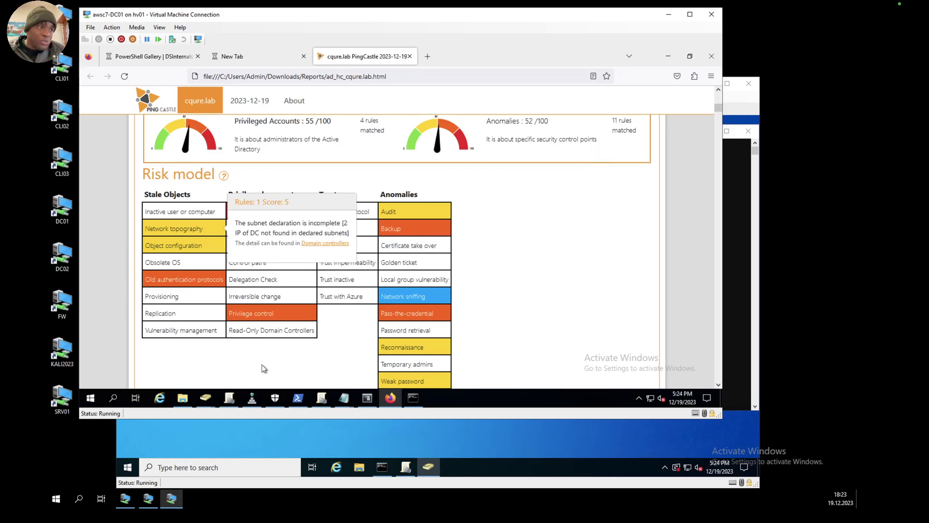
scroll(232, 368, down, 1)
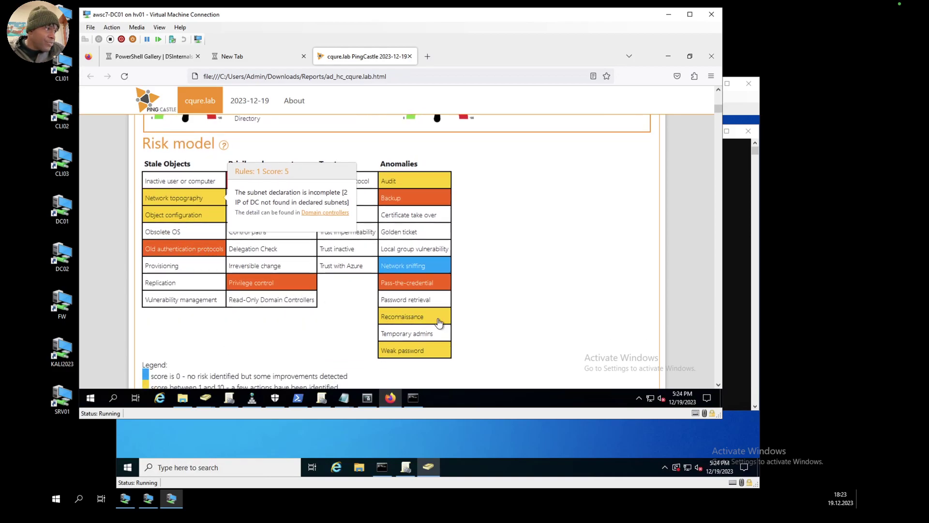
click(195, 252)
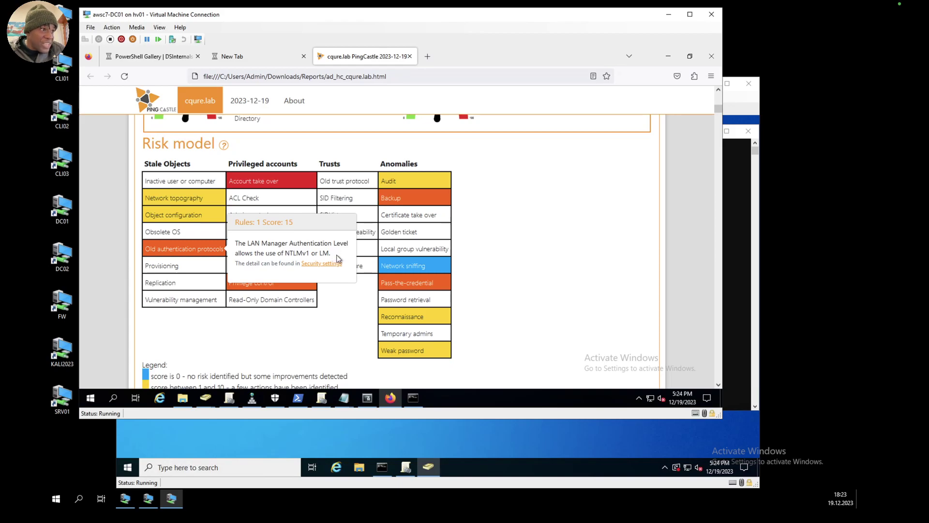
drag(336, 255, 226, 249)
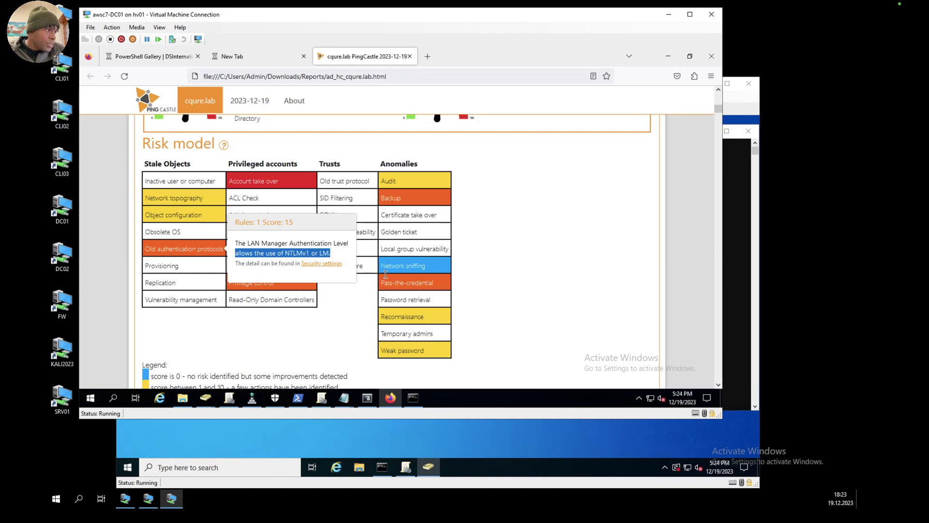
click(401, 283)
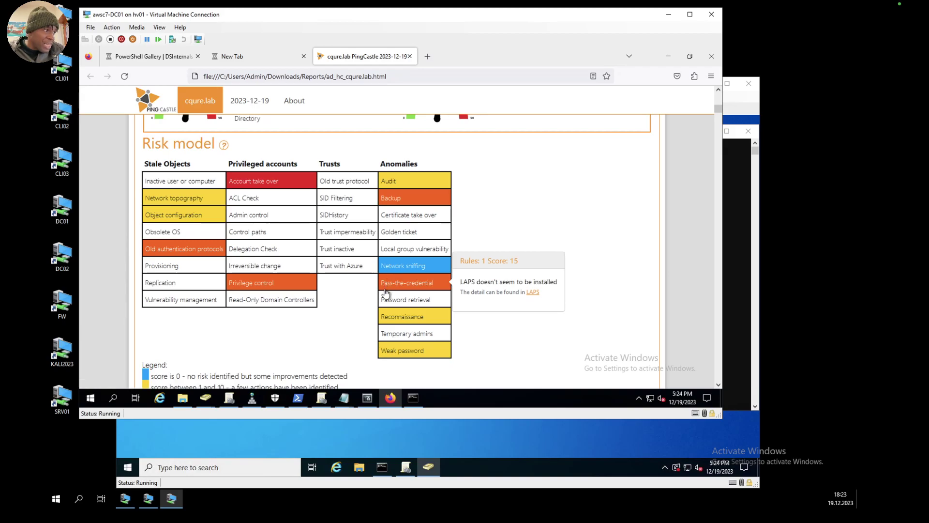
click(270, 181)
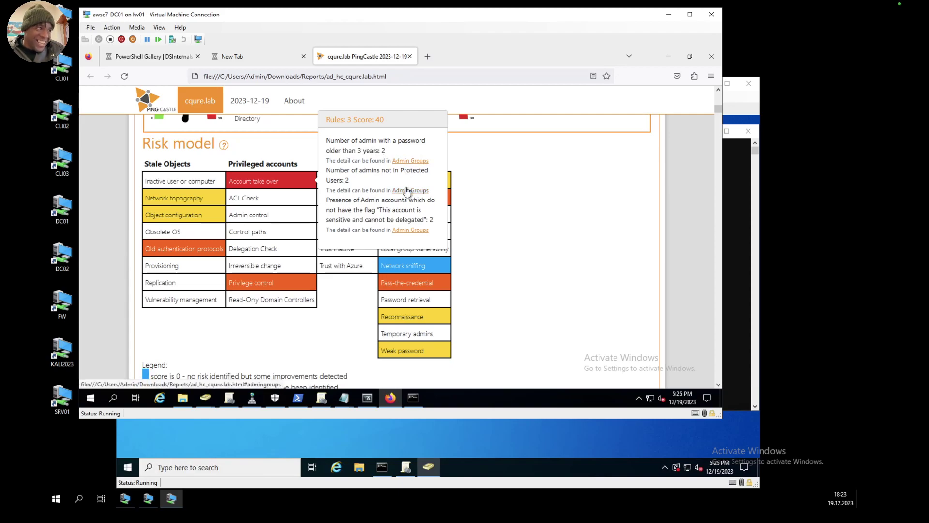
- Scroll through Stale Objects, Privileged Accounts, Trusts, Anomalies, and the Domain and User Information sections
scroll(407, 191, down, 3)
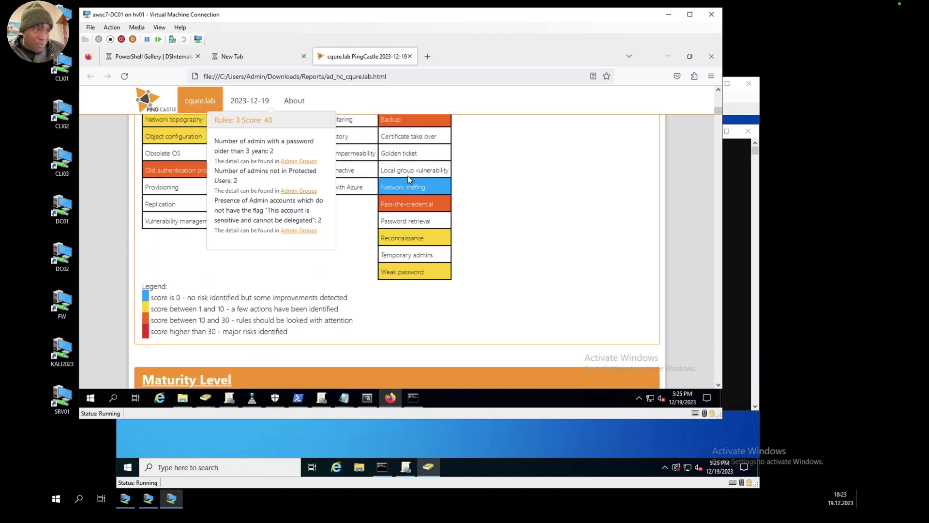
scroll(408, 176, down, 10)
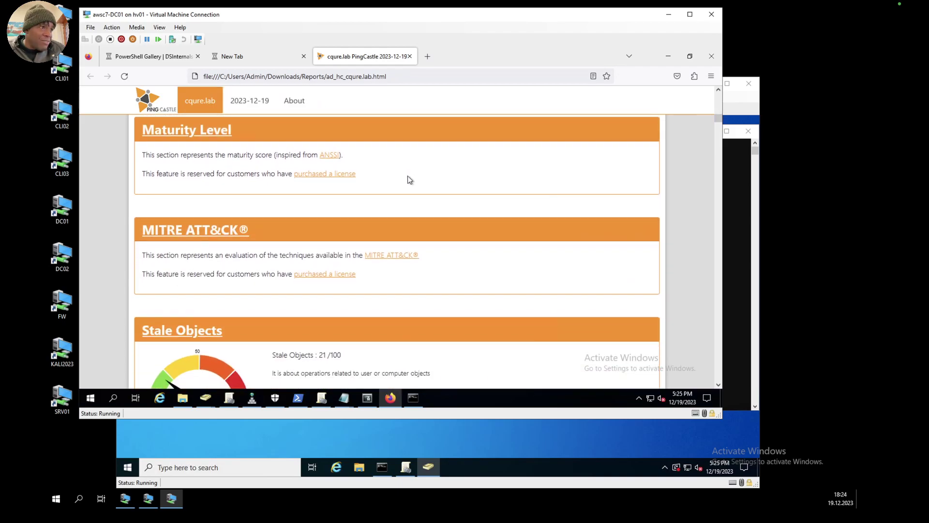
scroll(409, 179, down, 5)
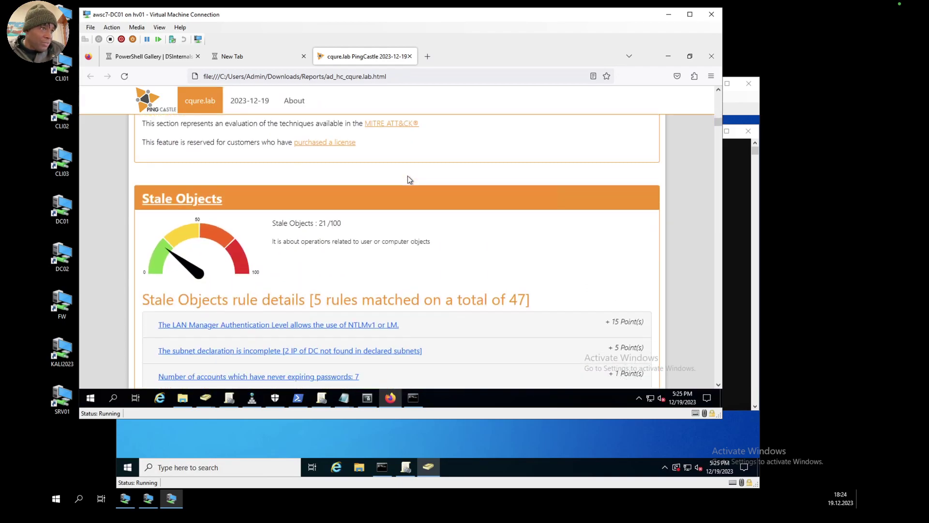
scroll(407, 180, down, 2)
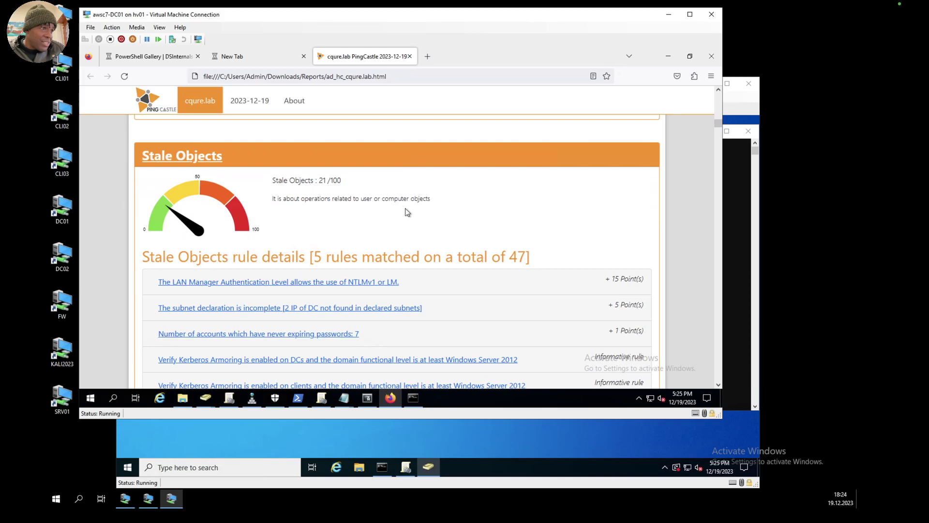
scroll(406, 205, down, 1)
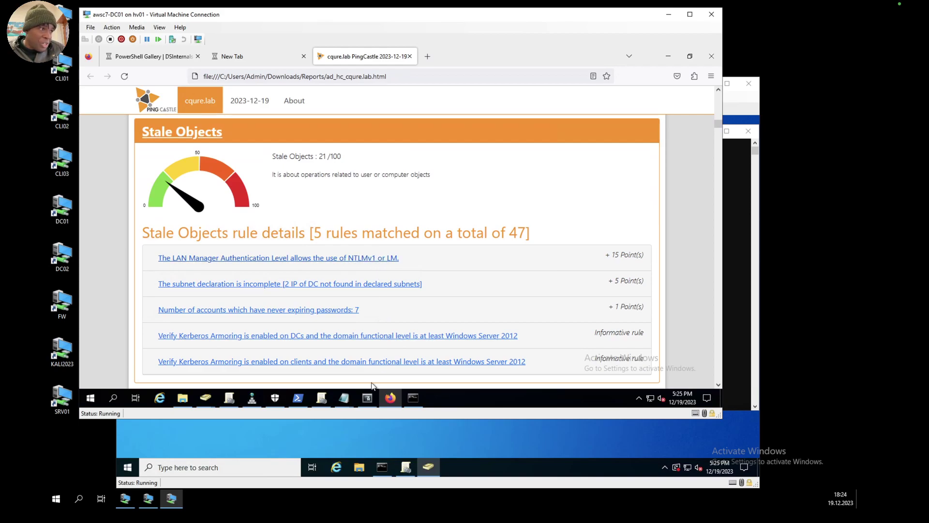
scroll(373, 324, down, 5)
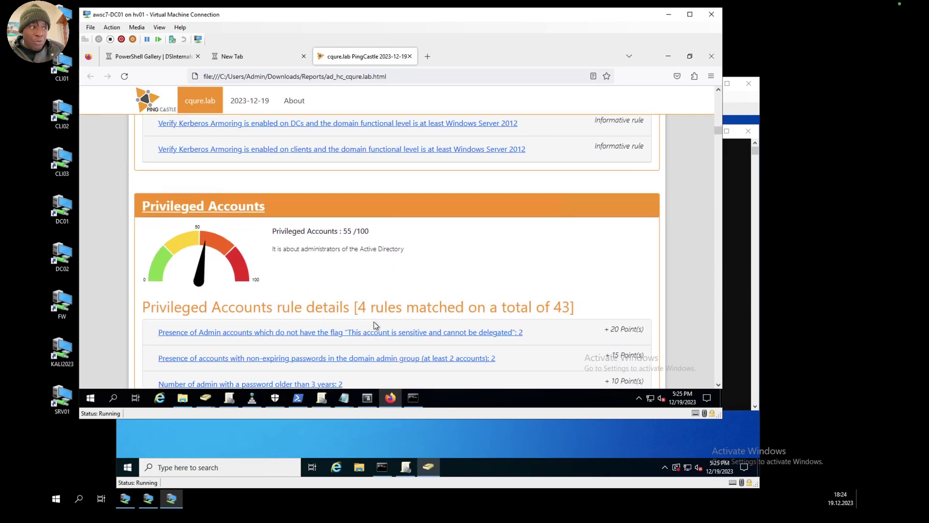
scroll(373, 321, down, 1)
scroll(373, 322, down, 8)
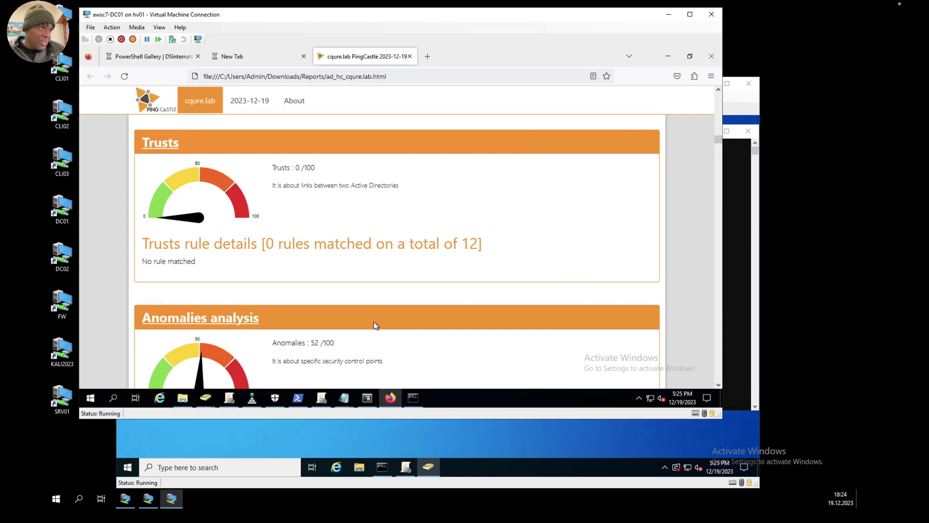
scroll(375, 317, down, 20)
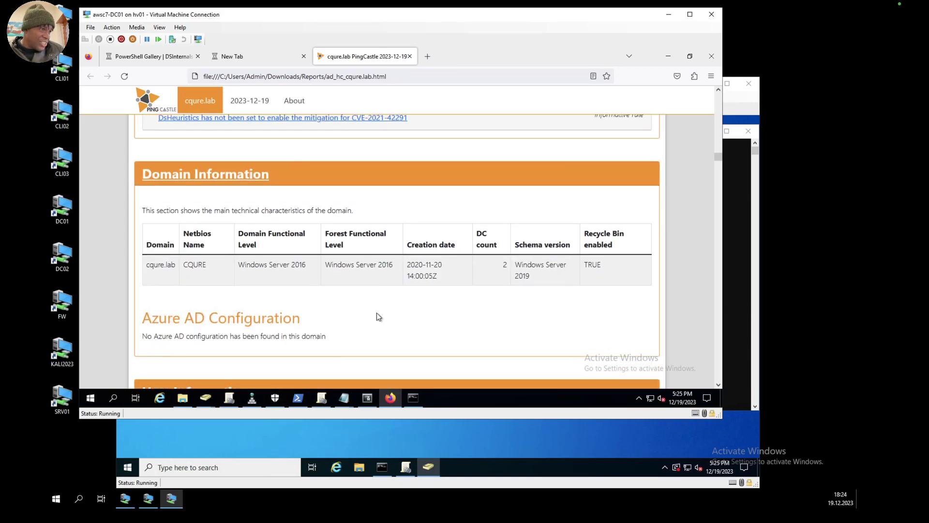
scroll(378, 317, down, 1)
scroll(379, 316, down, 4)
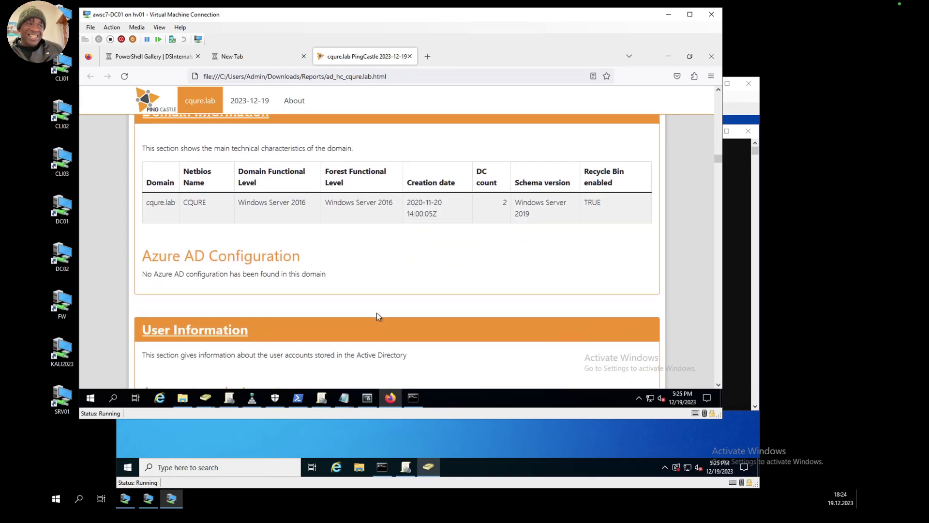
scroll(377, 307, down, 3)
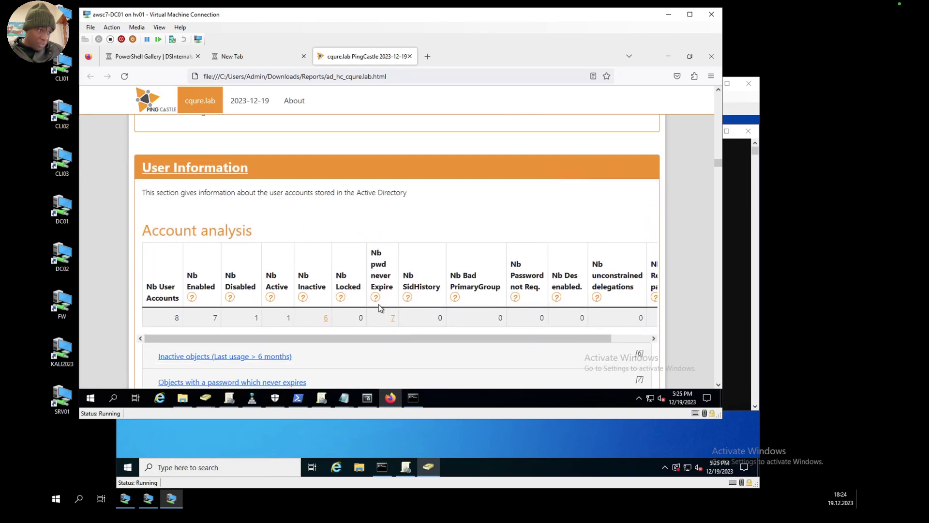
scroll(378, 303, down, 9)
scroll(379, 303, down, 6)
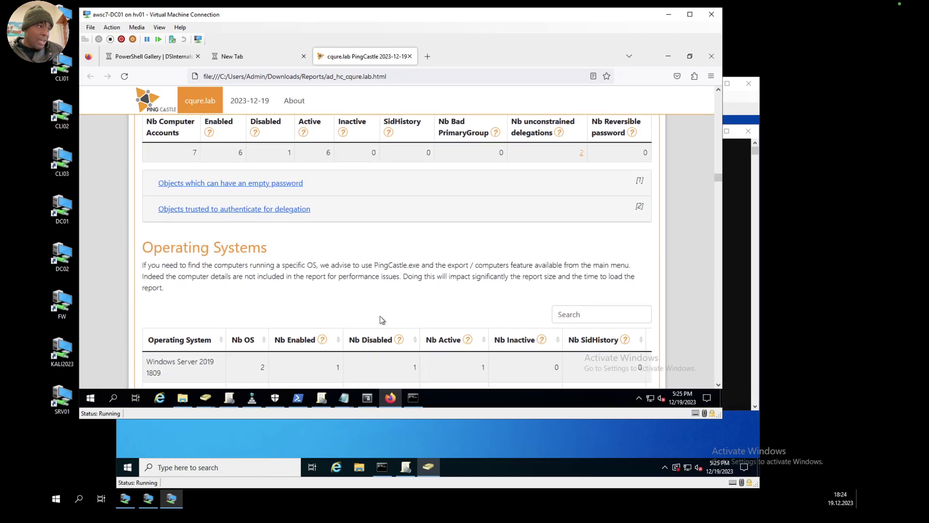
- Scroll back up to the report's Healthcheck analysis header
scroll(379, 316, up, 14)
scroll(382, 333, up, 20)
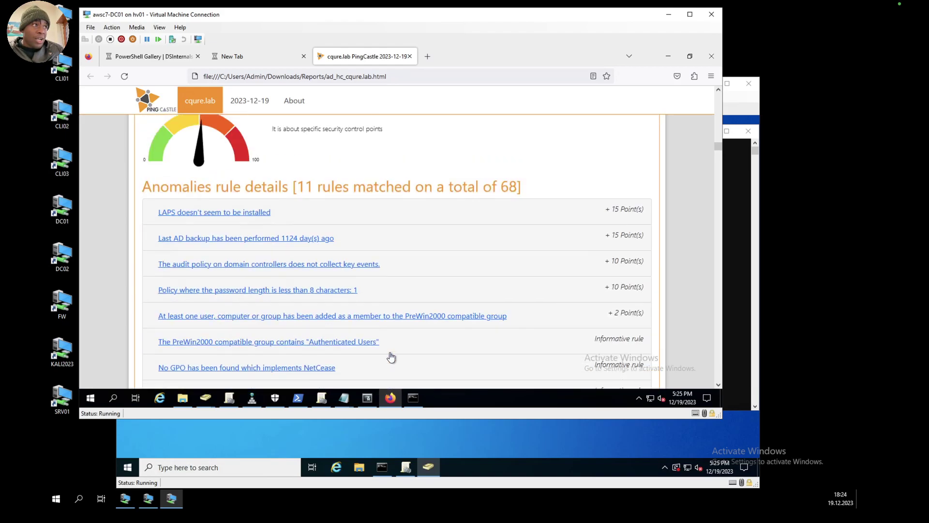
scroll(390, 356, up, 20)
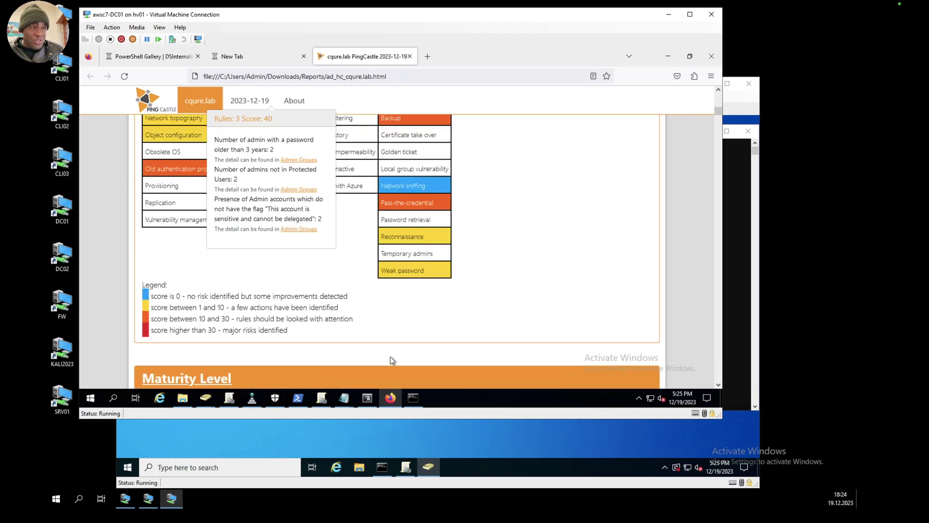